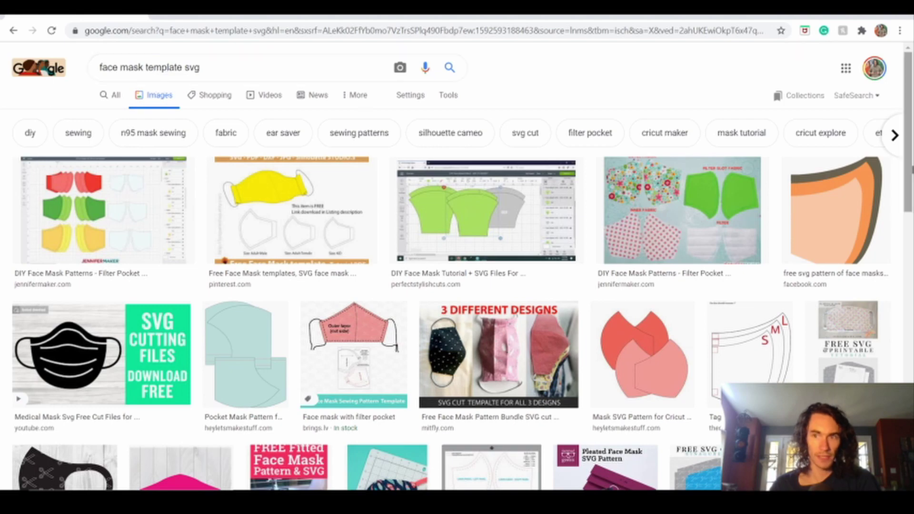
- Browse the image search results for face mask SVG templates
scroll(457, 266, down, 1)
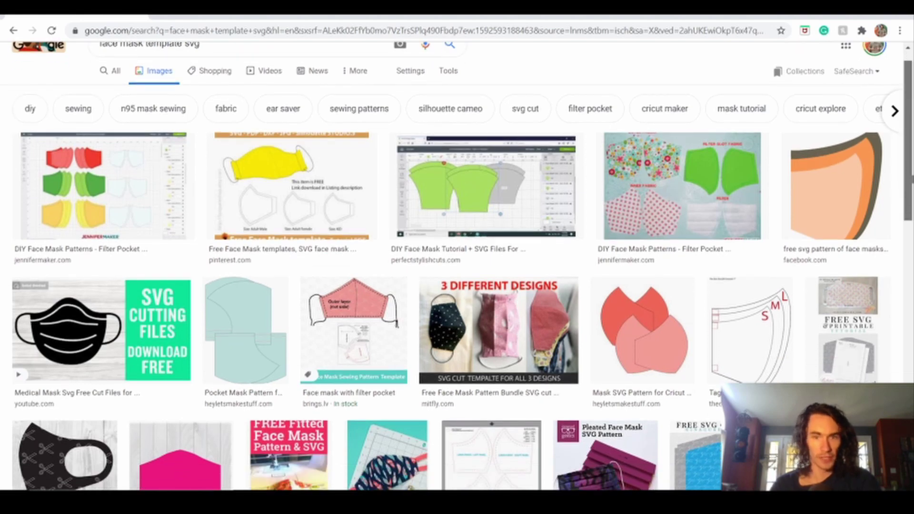
scroll(457, 266, down, 2)
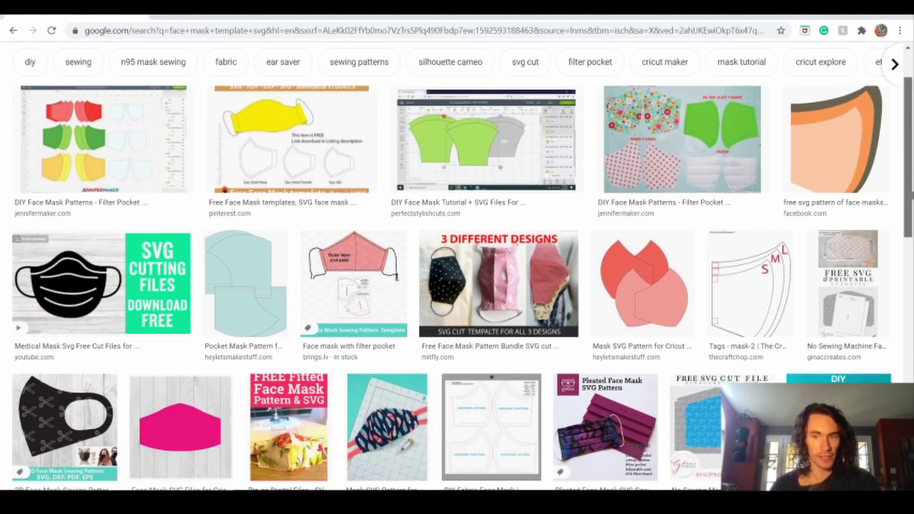
scroll(457, 266, down, 4)
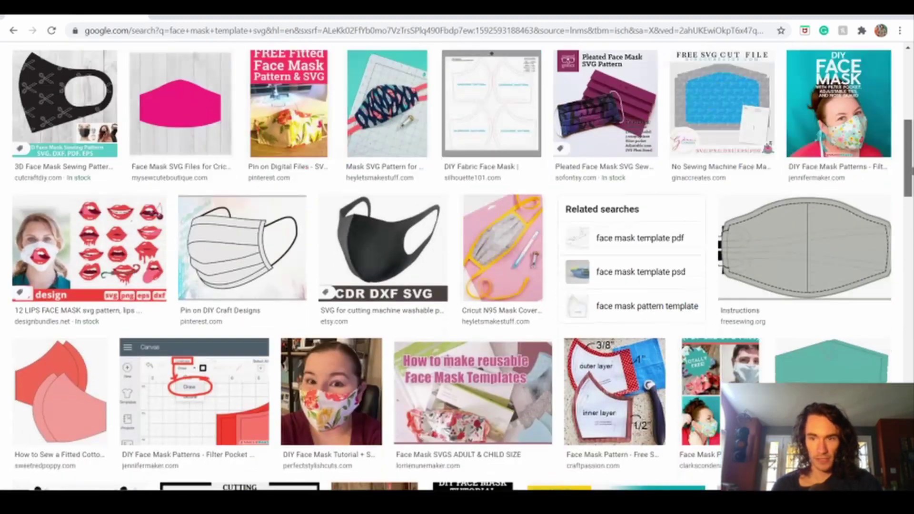
scroll(457, 267, down, 10)
scroll(457, 267, down, 2)
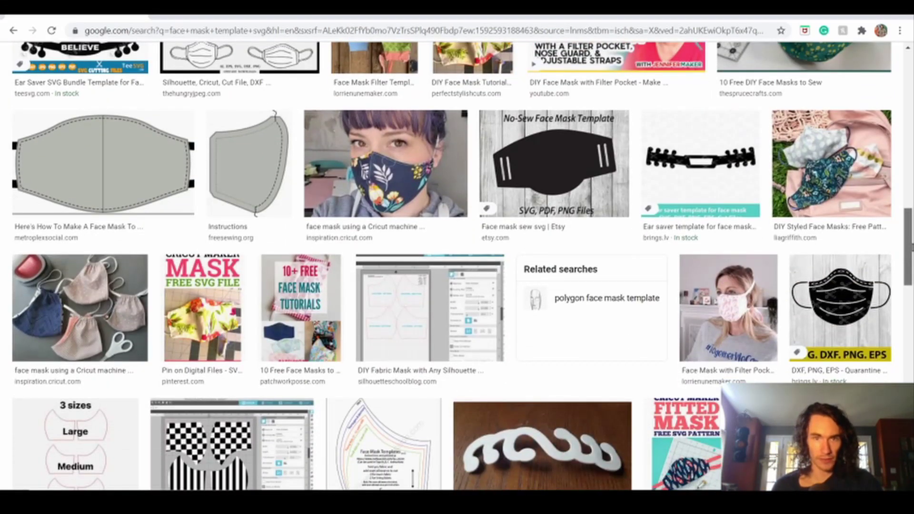
scroll(457, 267, down, 7)
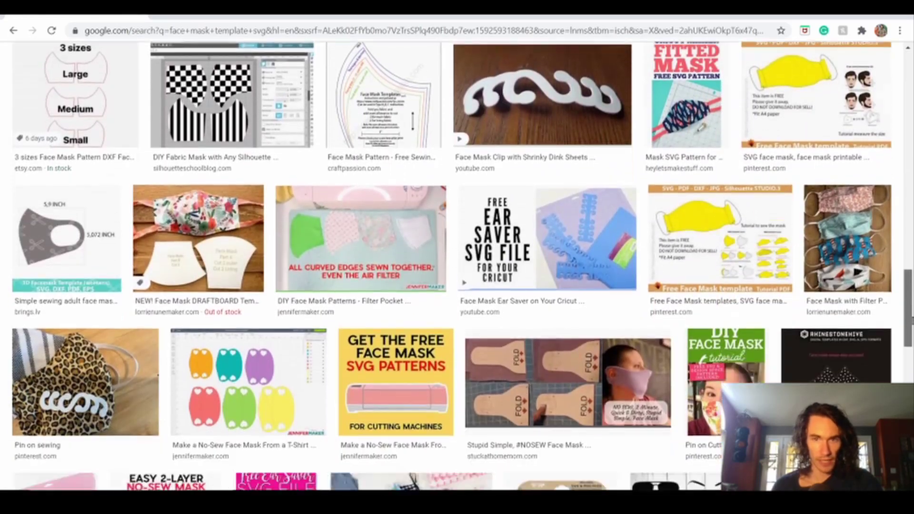
scroll(457, 267, down, 4)
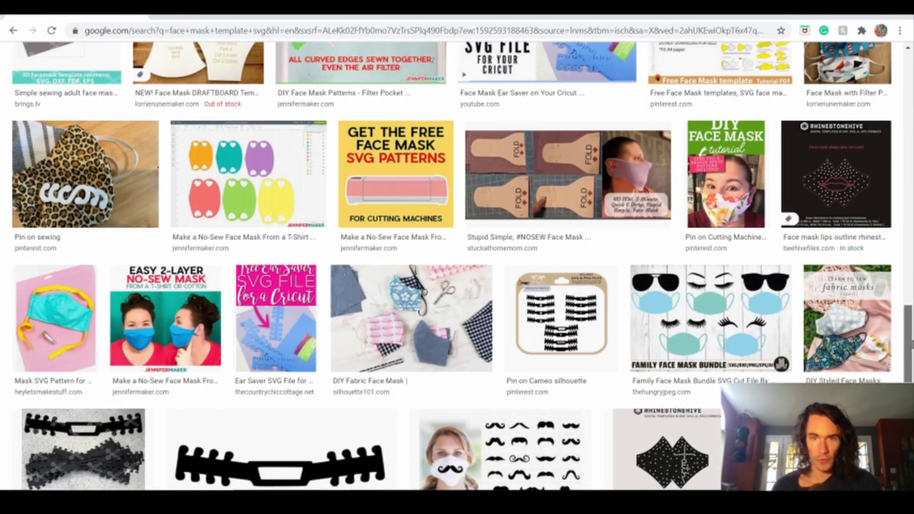
scroll(457, 267, up, 15)
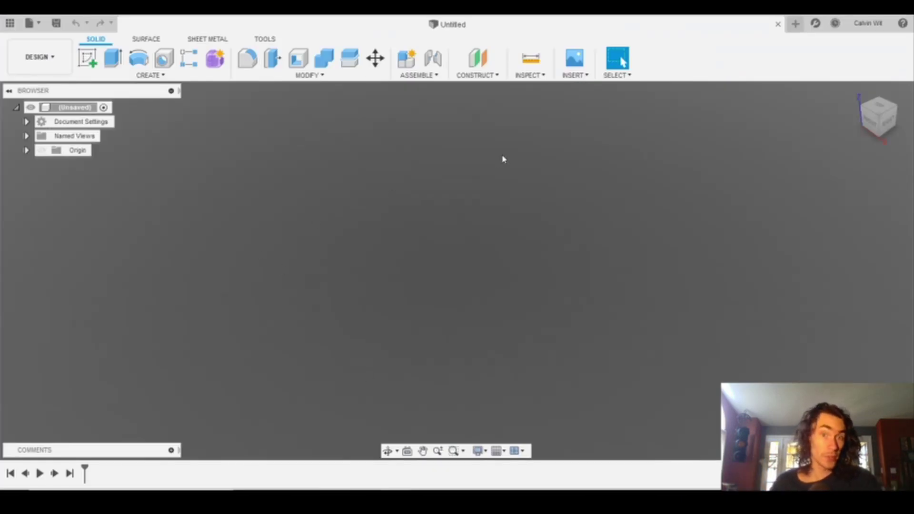
- Switch to Fusion 360 and insert the SMALL_KIDS_3-6Y face mask Lining SVG from Downloads/kids_3-6-SVG onto the horizontal origin plane
click(585, 76)
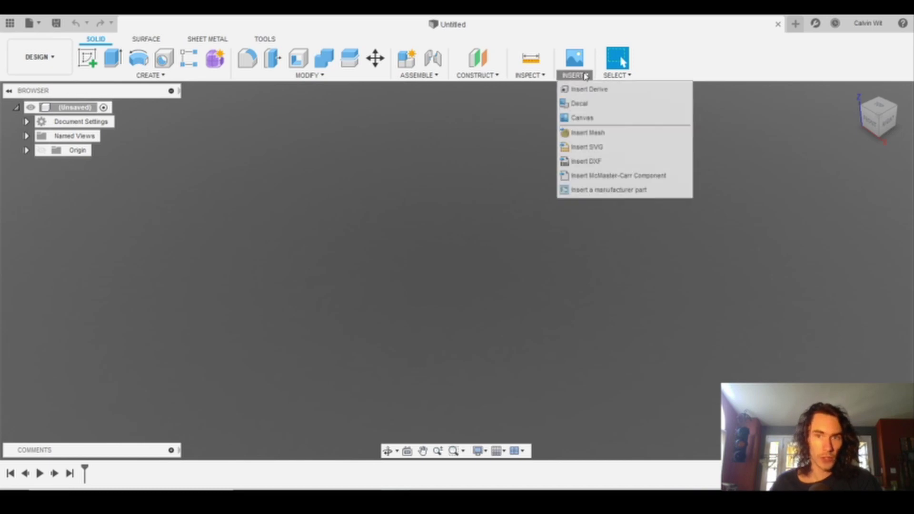
click(602, 148)
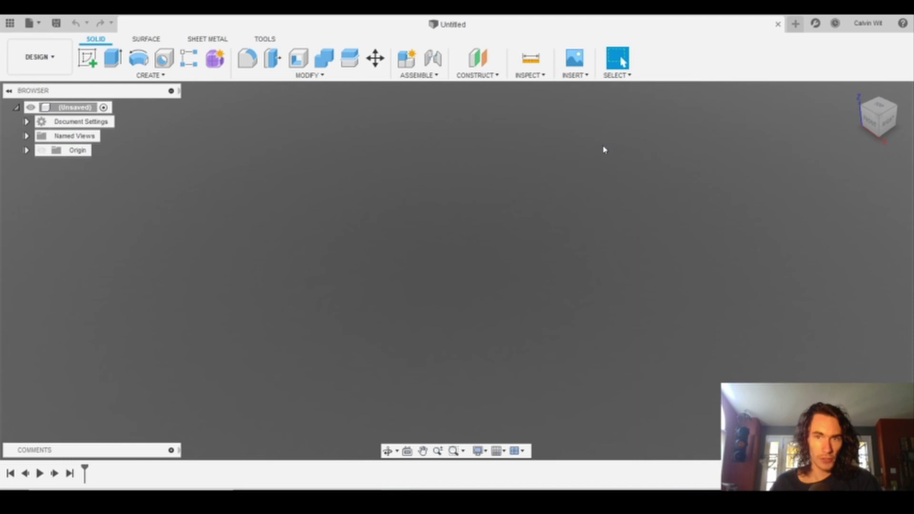
click(525, 278)
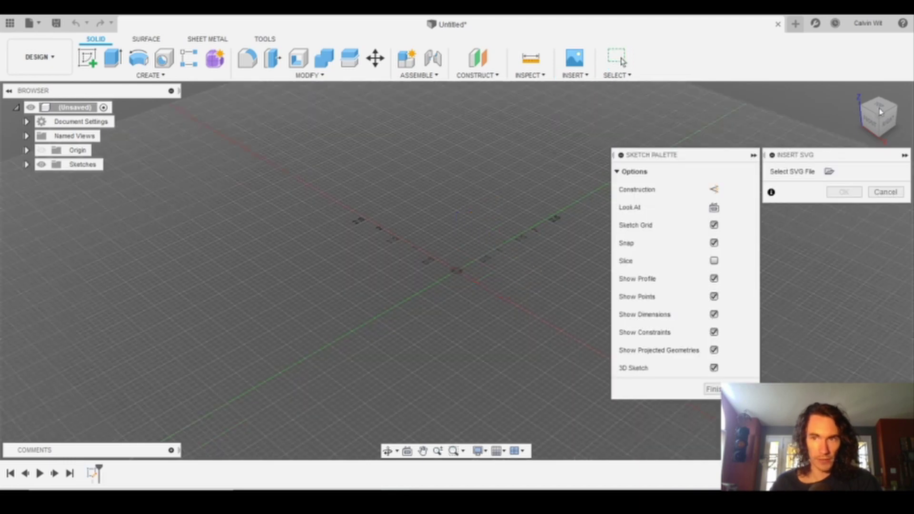
click(830, 173)
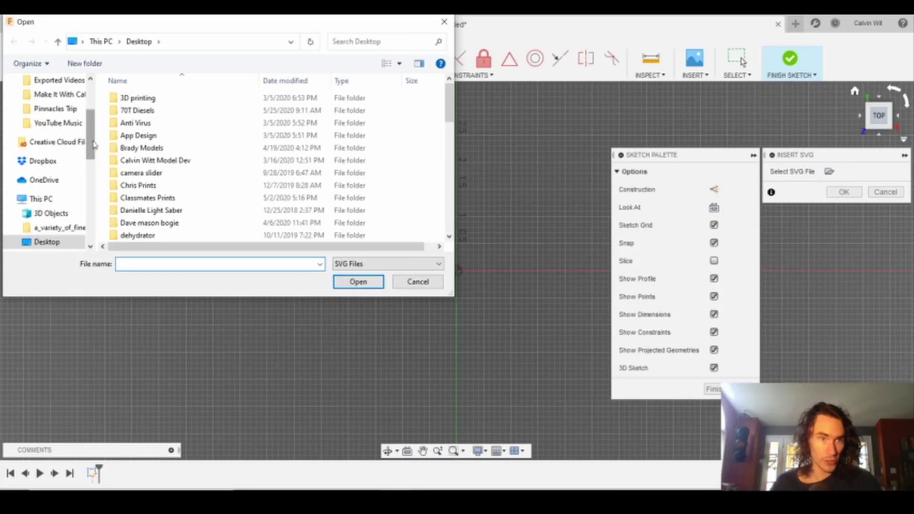
scroll(57, 143, down, 3)
click(52, 137)
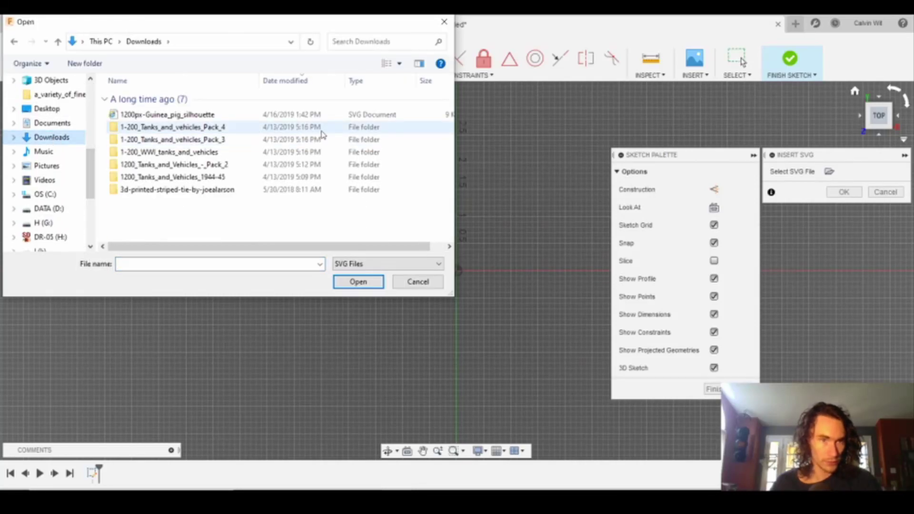
drag(450, 93, 453, 99)
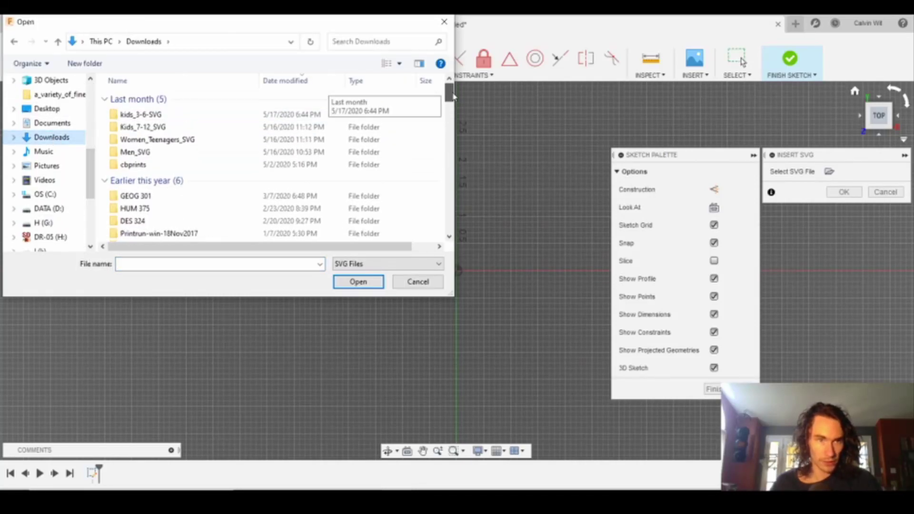
double_click(170, 117)
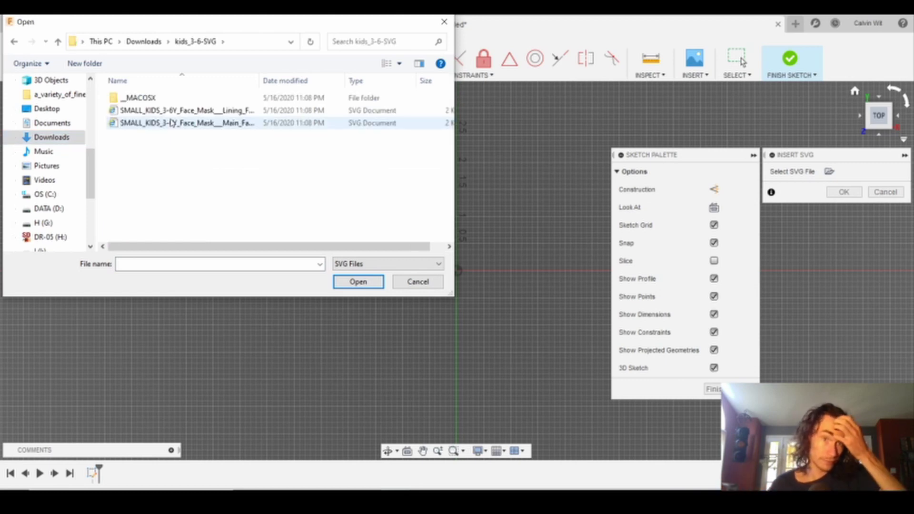
double_click(190, 113)
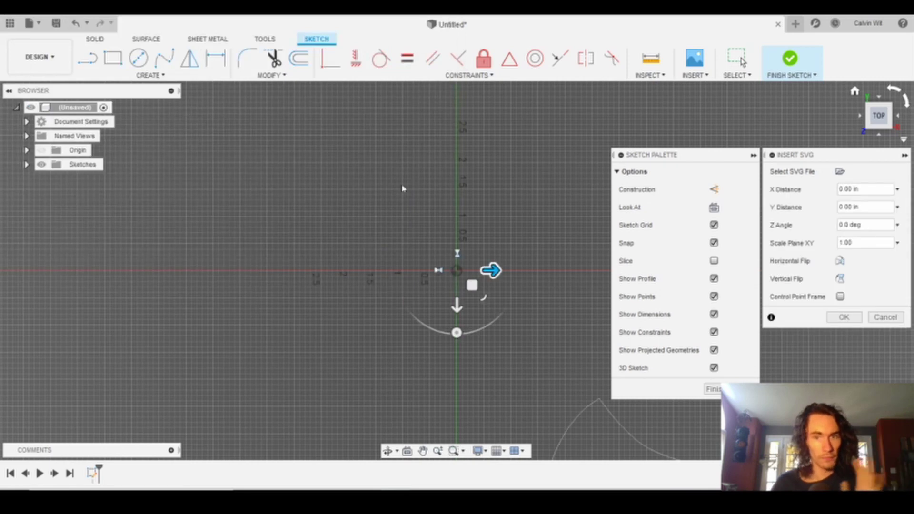
- Place the lining outline around the origin at X -3.005 in and Y -4.584 in, and finish the sketch
mouse_move(472, 285)
mouse_down()
mouse_move(472, 270)
mouse_move(326, 89)
mouse_up()
middle_drag(326, 76, 320, 118)
drag(320, 117, 305, 77)
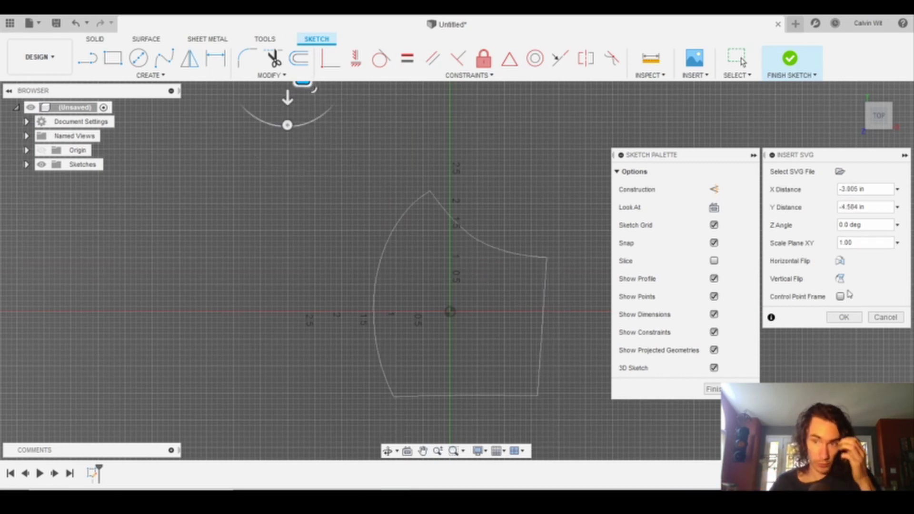
click(845, 318)
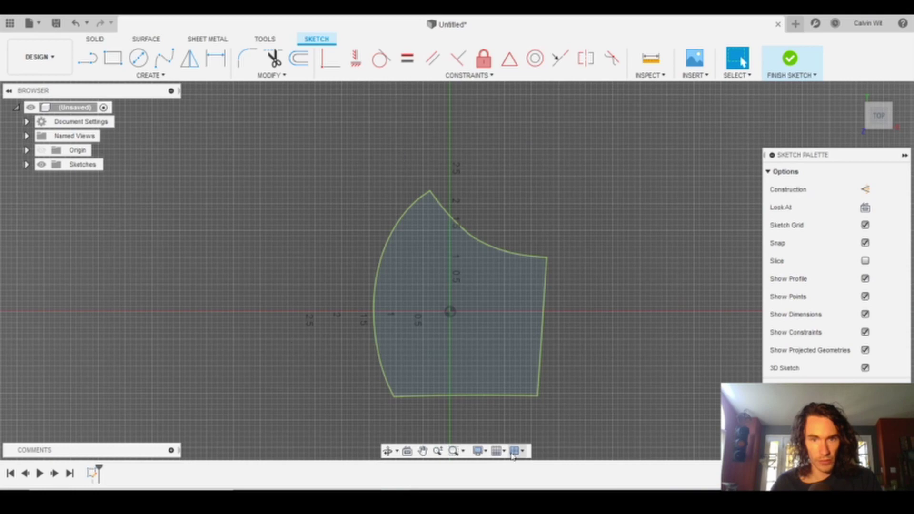
shift+middle_drag(562, 408, 565, 369)
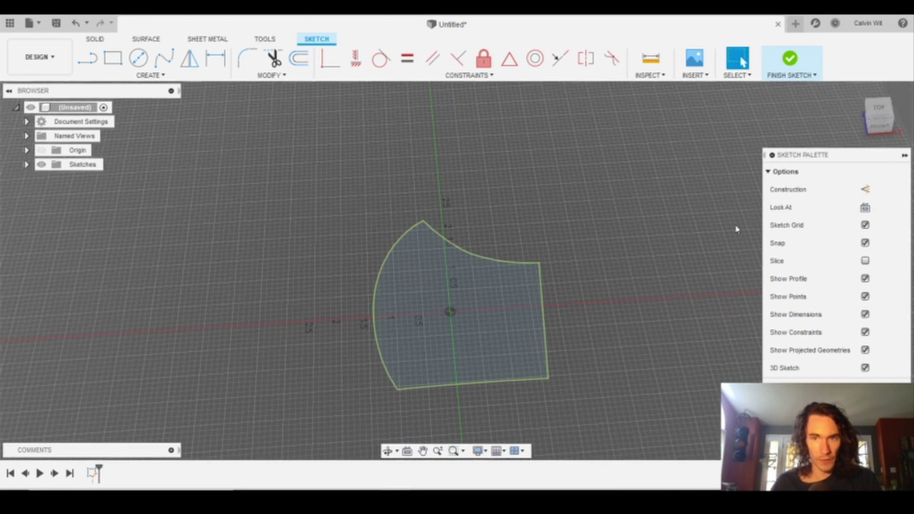
click(794, 52)
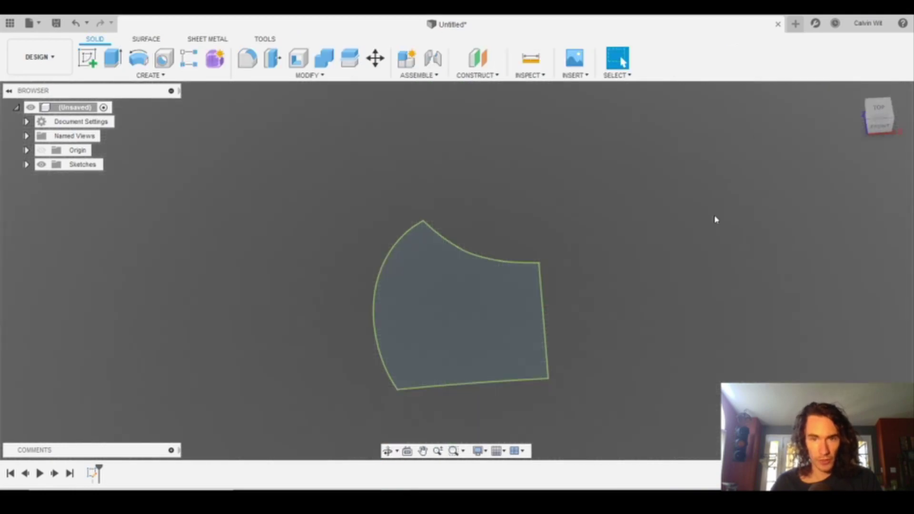
- Extrude the lining profile 0.125 in as a new body
key(e)
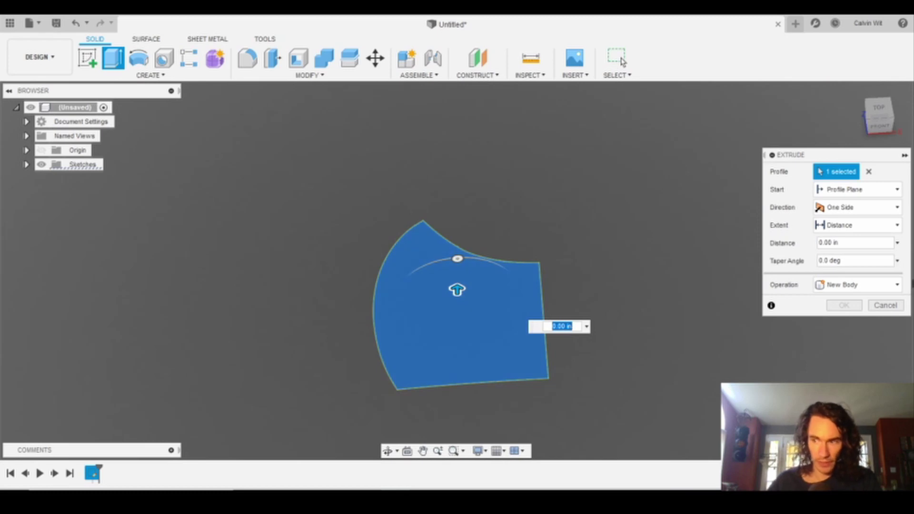
text(1)
text(125)
key(Return)
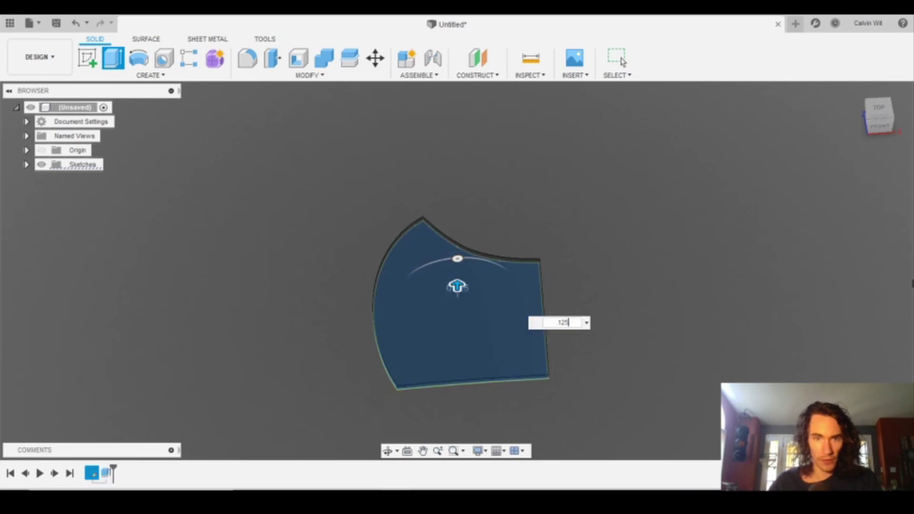
shift+middle_drag(842, 248, 771, 295)
key(Escape)
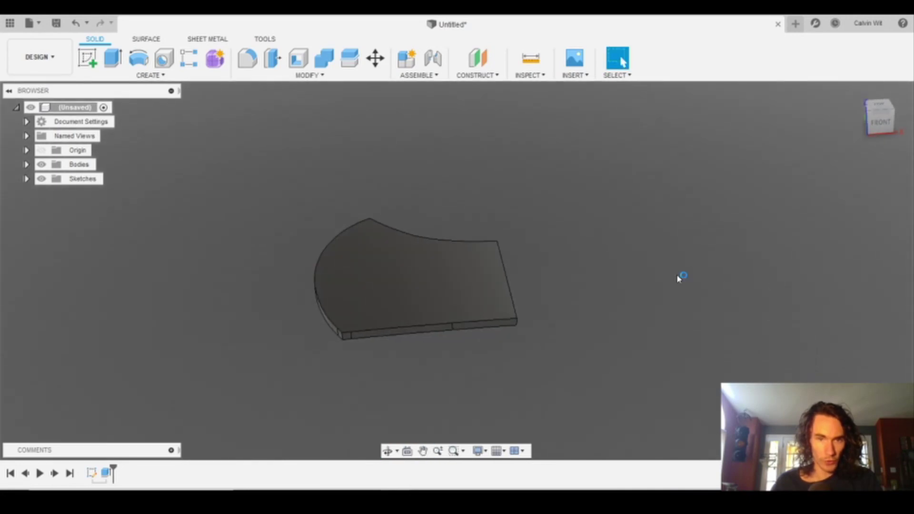
scroll(453, 285, up, 3)
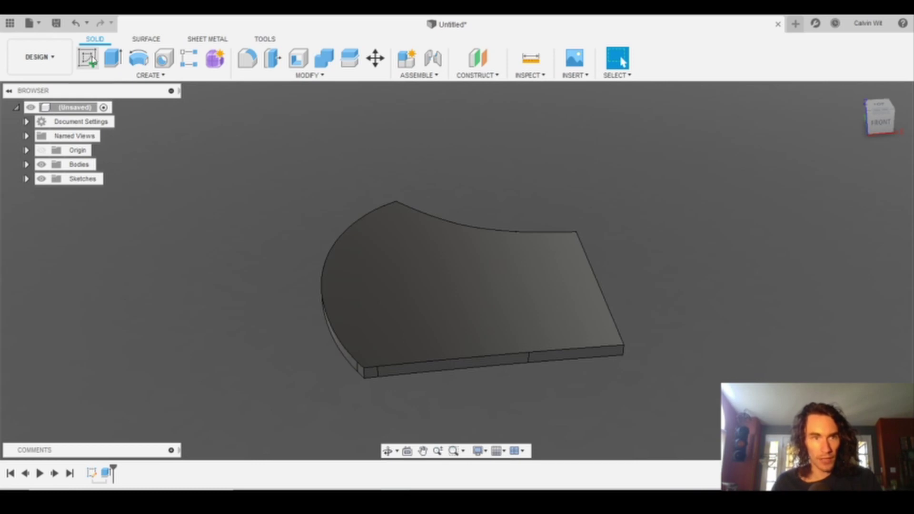
click(148, 75)
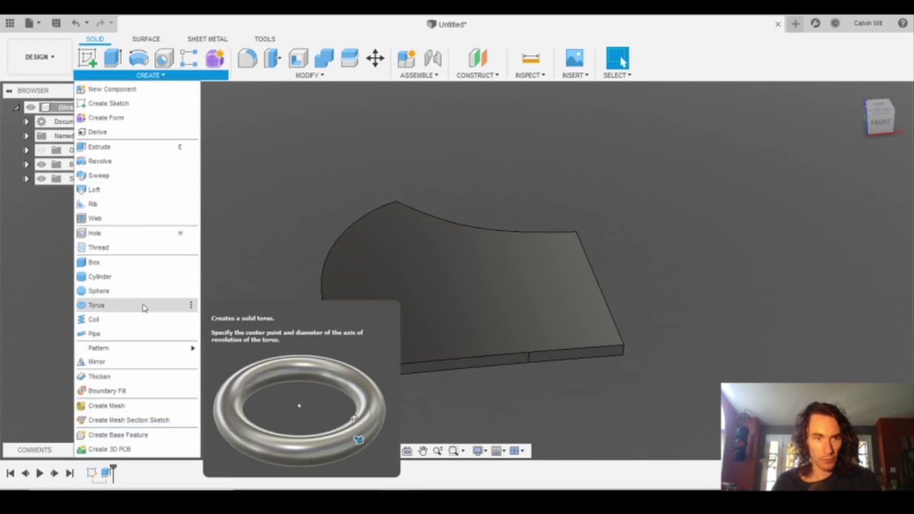
click(272, 290)
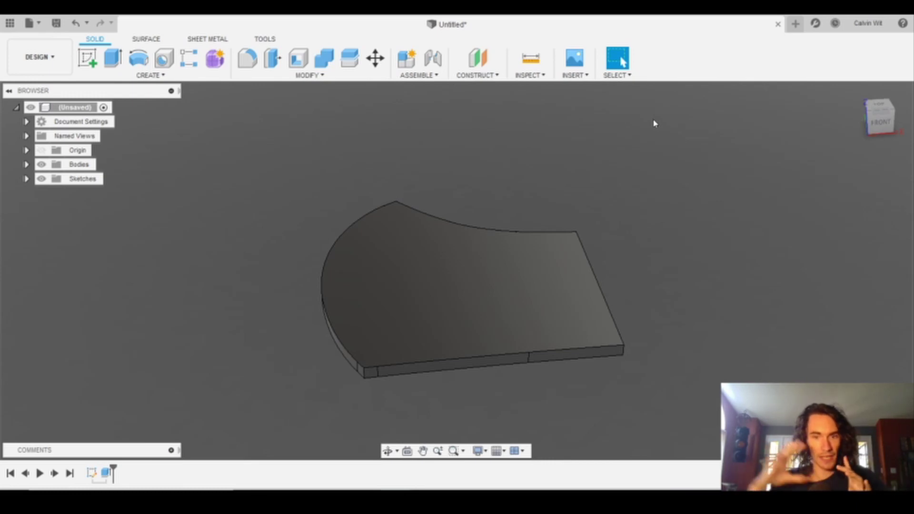
- Insert the SMALL_KIDS_3-6Y face mask Main SVG file onto the horizontal origin plane
click(575, 75)
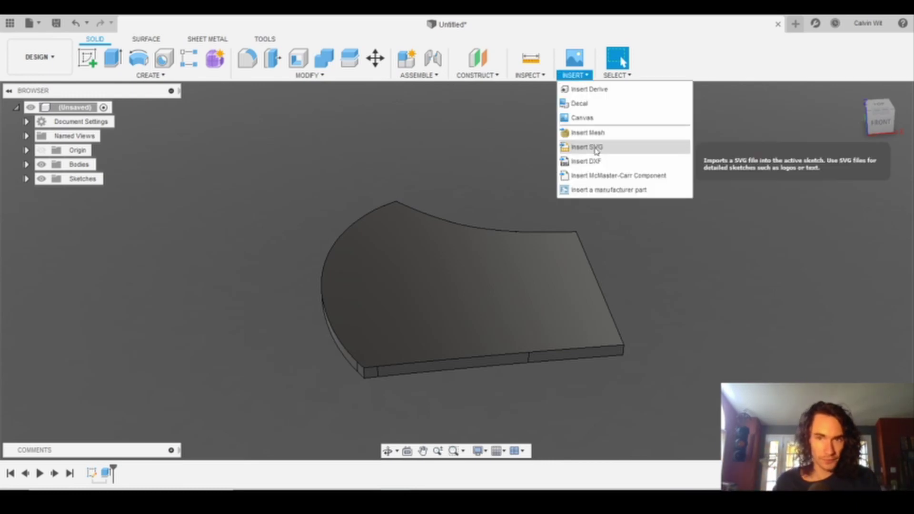
click(602, 155)
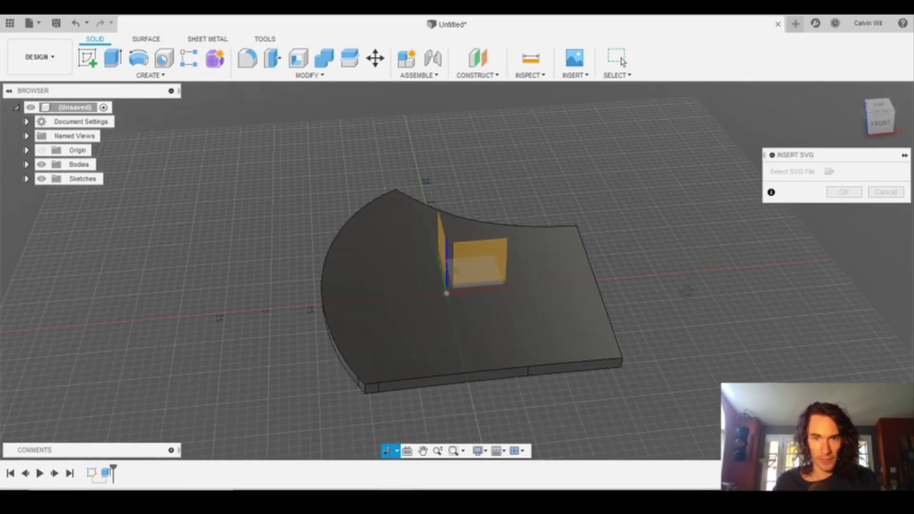
shift+middle_drag(619, 229, 552, 250)
click(491, 285)
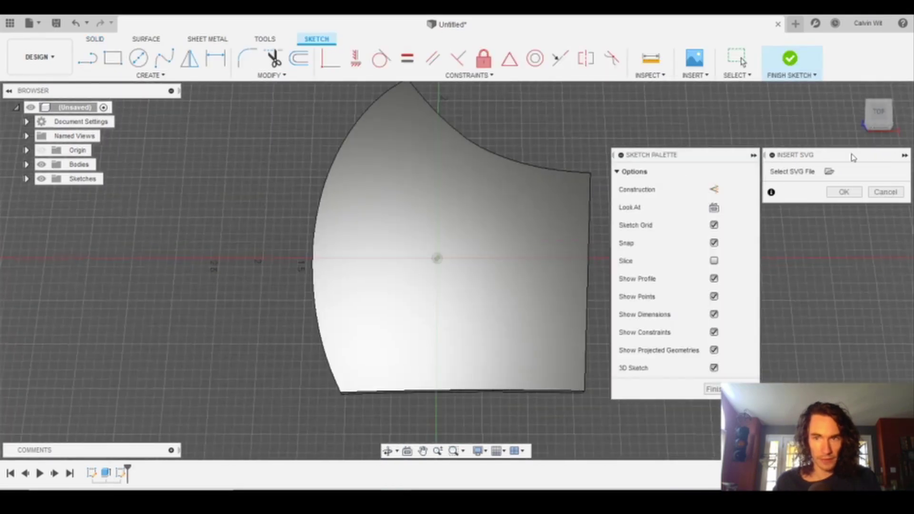
click(830, 172)
click(236, 123)
click(358, 282)
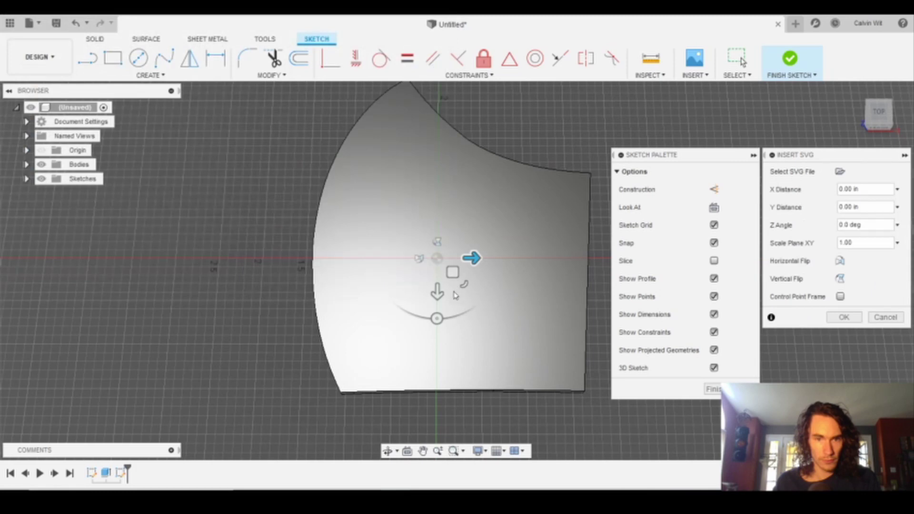
- Place the main piece's outline above the lining body at X -2.92 in and Y -8.789 in, and finish the sketch
drag(455, 297, 414, 98)
middle_drag(414, 102, 388, 184)
drag(388, 207, 352, 133)
middle_drag(353, 134, 352, 182)
drag(370, 137, 346, 106)
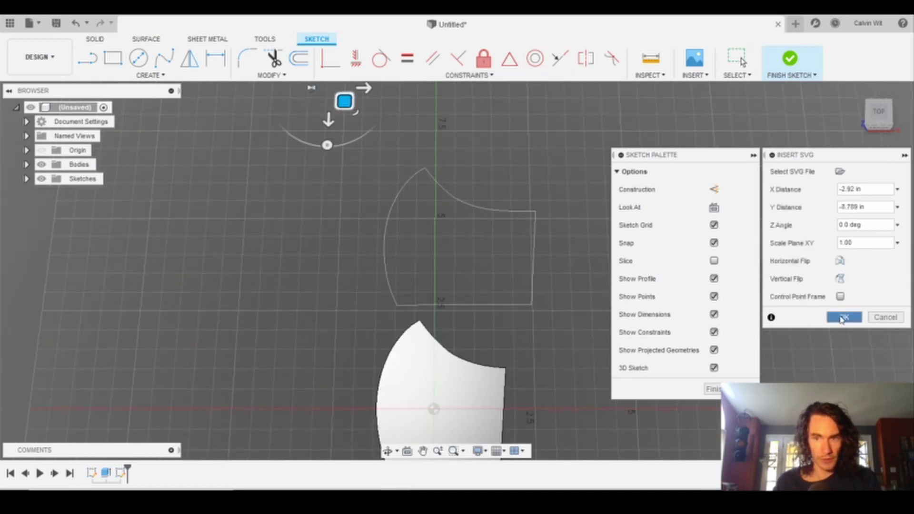
click(843, 317)
click(800, 72)
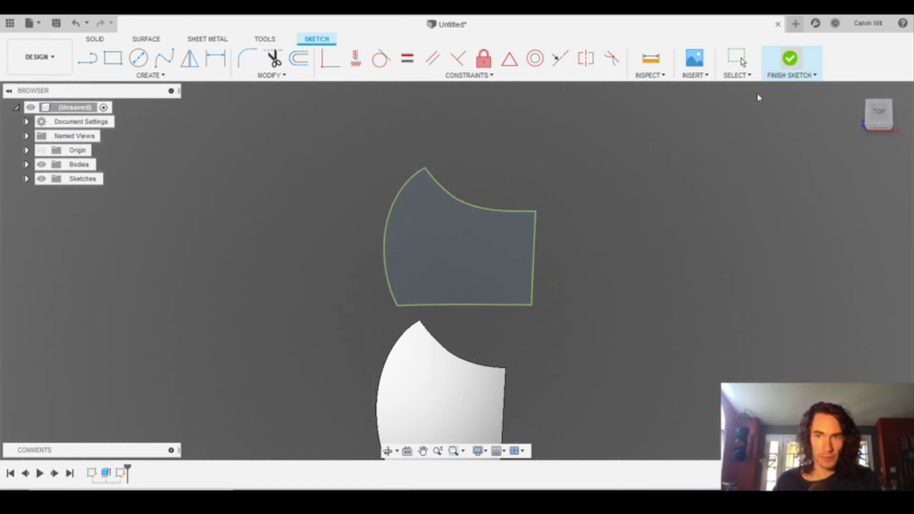
- Extrude the main piece's profile into a new thin body
key(e)
click(490, 298)
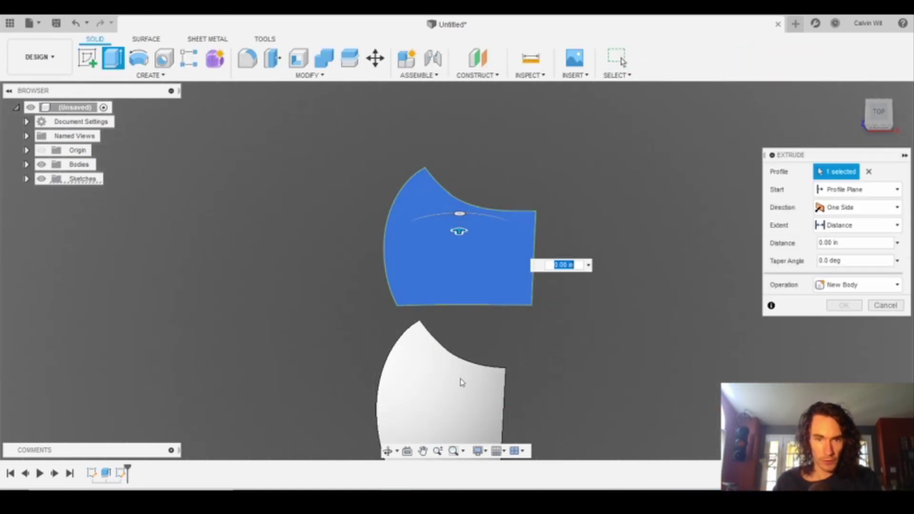
click(842, 310)
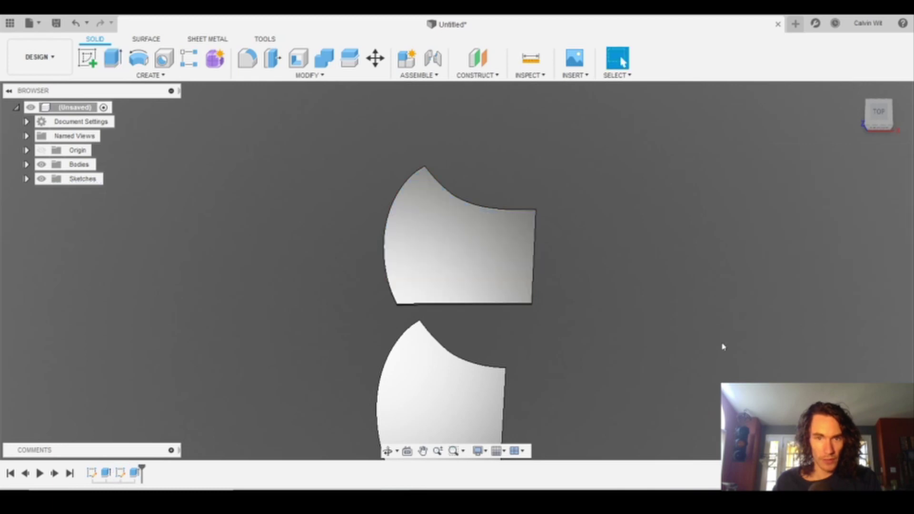
shift+middle_drag(656, 332, 655, 284)
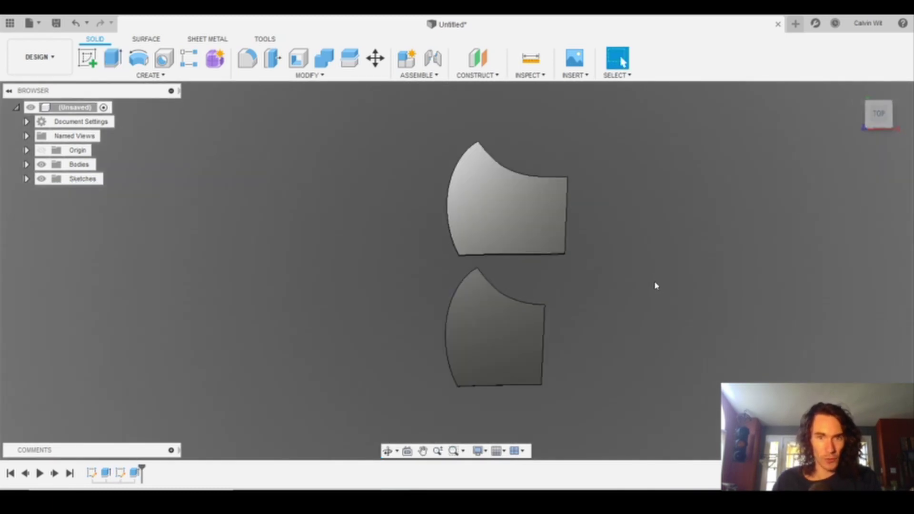
- Start a sketch on the main piece's top face and add the text "3-7 O" to it
click(132, 79)
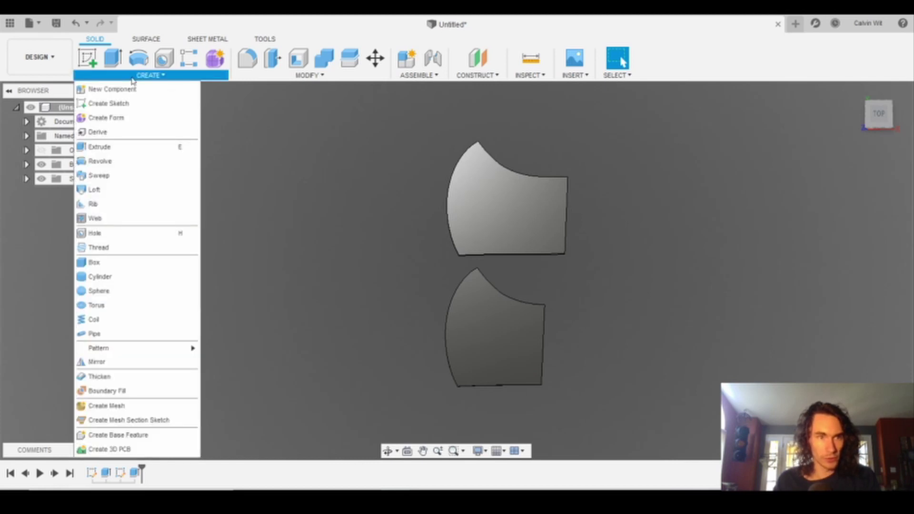
click(108, 103)
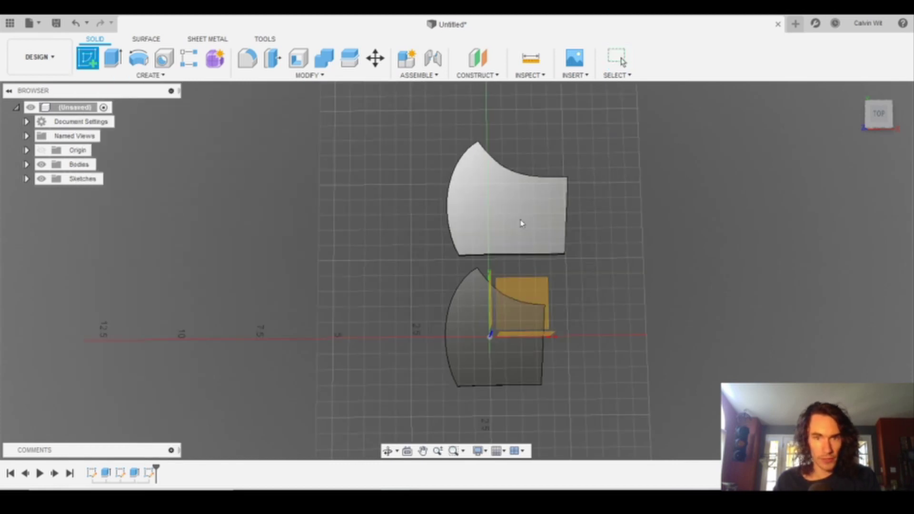
click(521, 223)
click(154, 77)
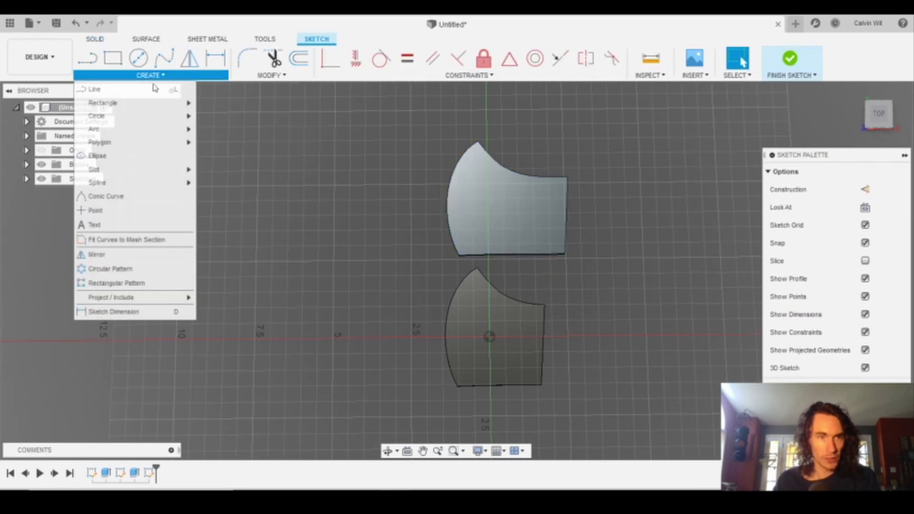
click(133, 225)
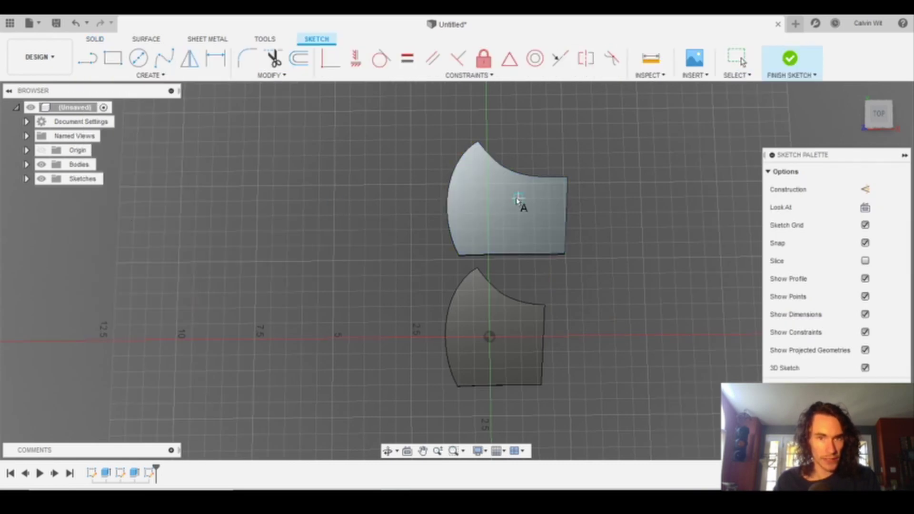
click(472, 199)
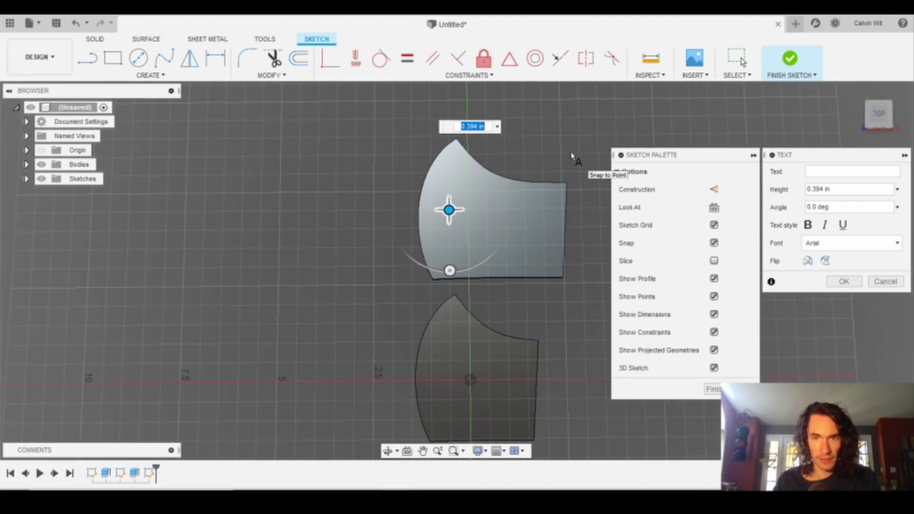
click(834, 172)
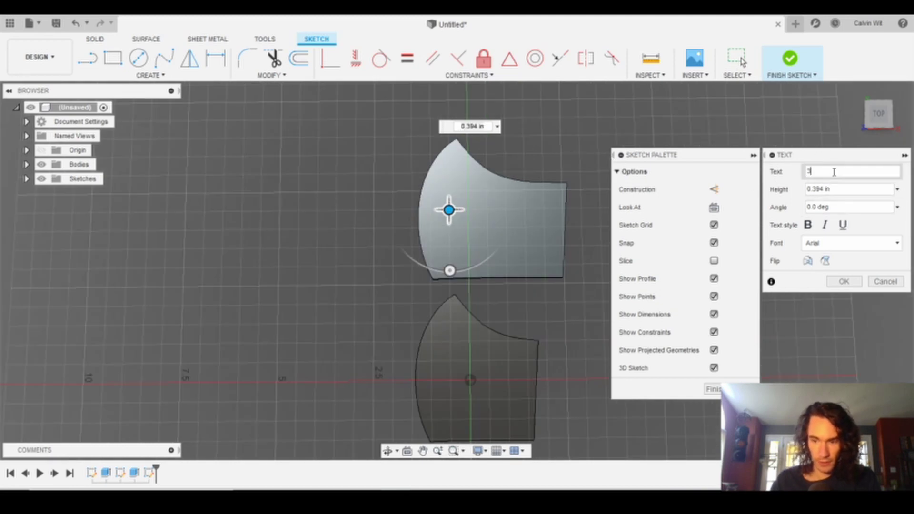
text(3-7 O)
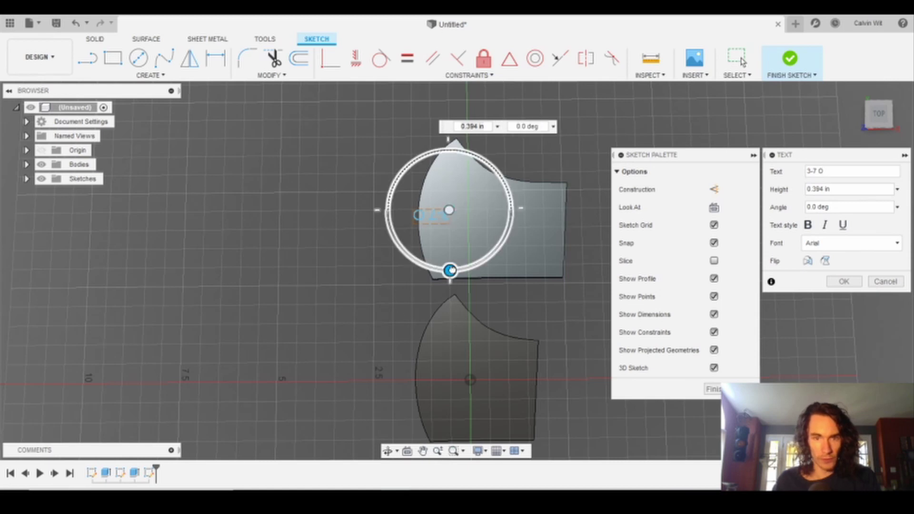
- Rotate the text to 180 degrees, make it 1 in high and bold, and position it within the main piece
drag(449, 269, 448, 149)
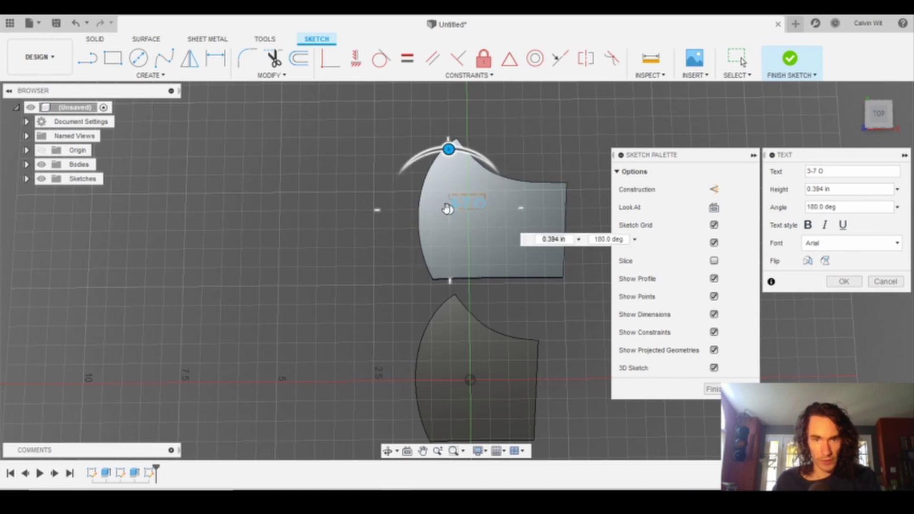
drag(449, 210, 431, 240)
double_click(855, 188)
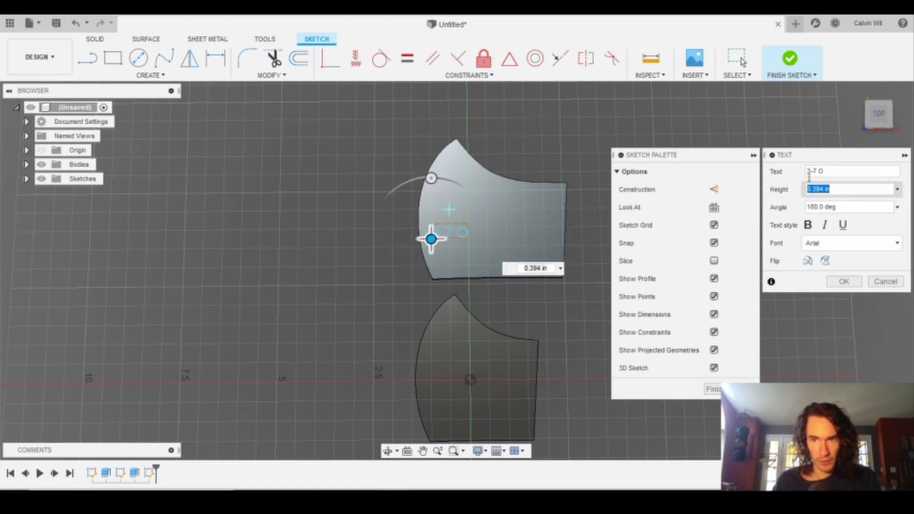
text(1)
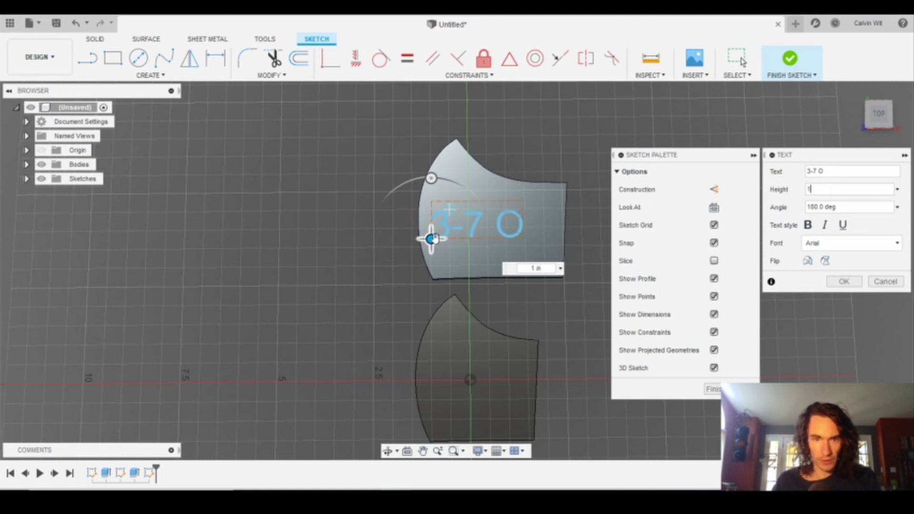
drag(432, 239, 443, 239)
click(808, 225)
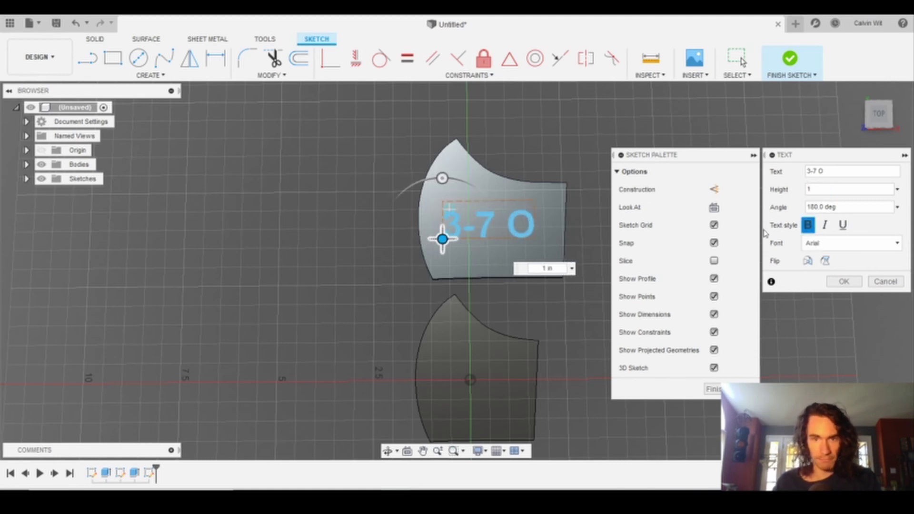
scroll(588, 223, up, 1)
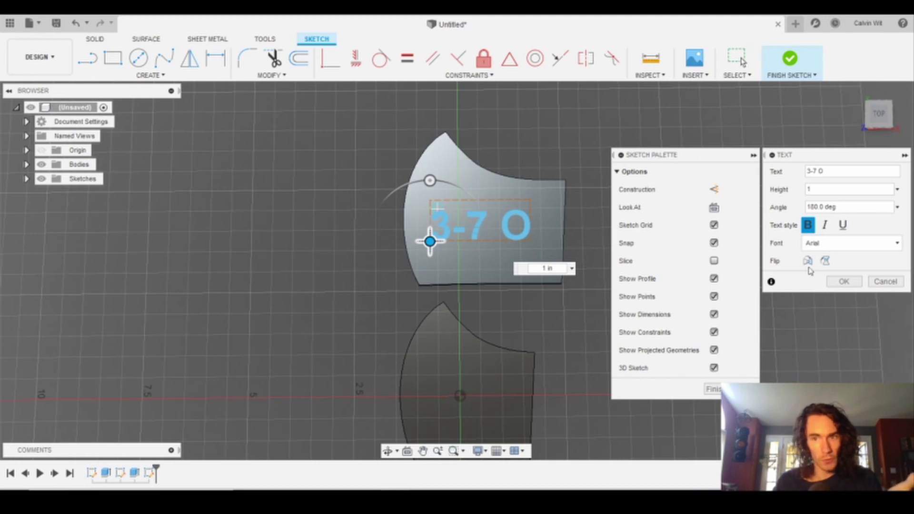
- Try the Comic Sans MS font for the text and set it back to Arial
click(848, 243)
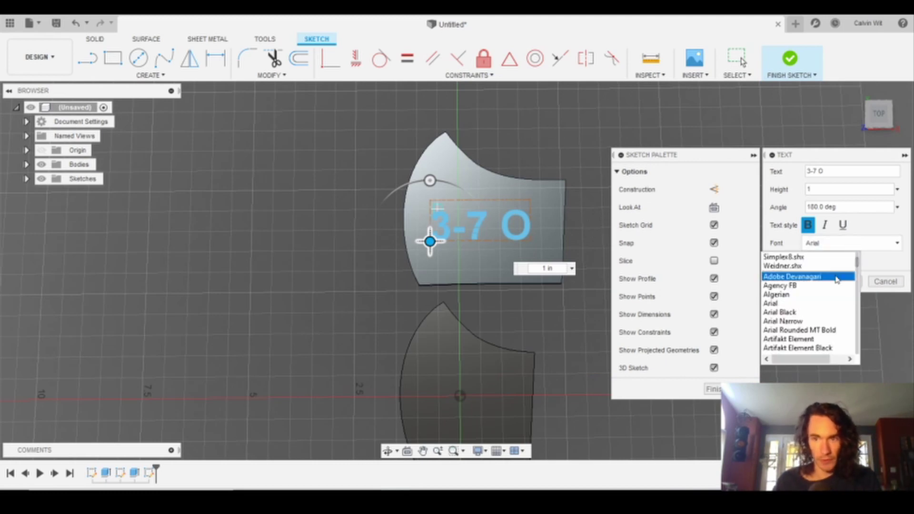
drag(858, 265, 858, 286)
click(826, 332)
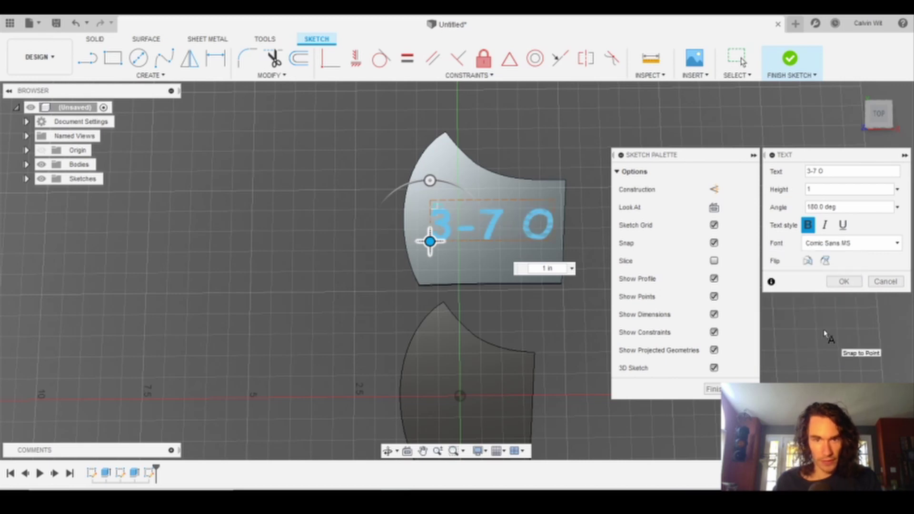
click(869, 243)
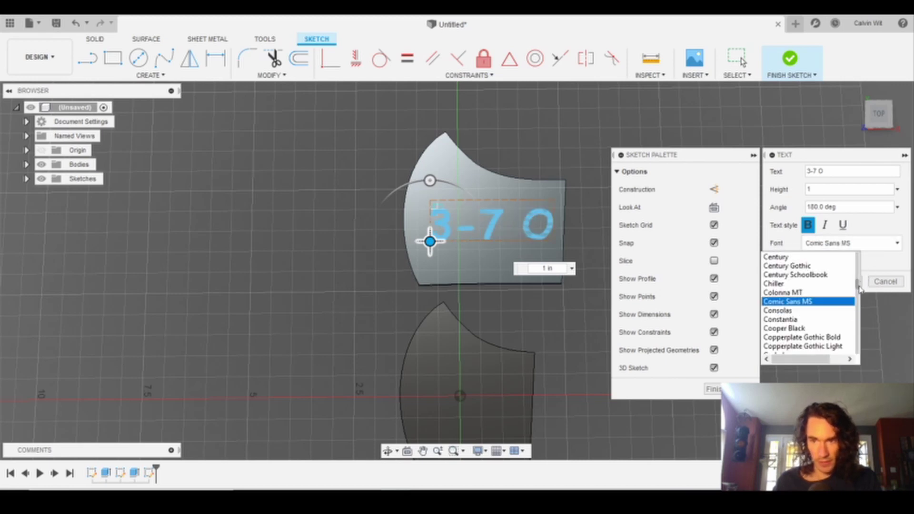
drag(858, 286, 858, 258)
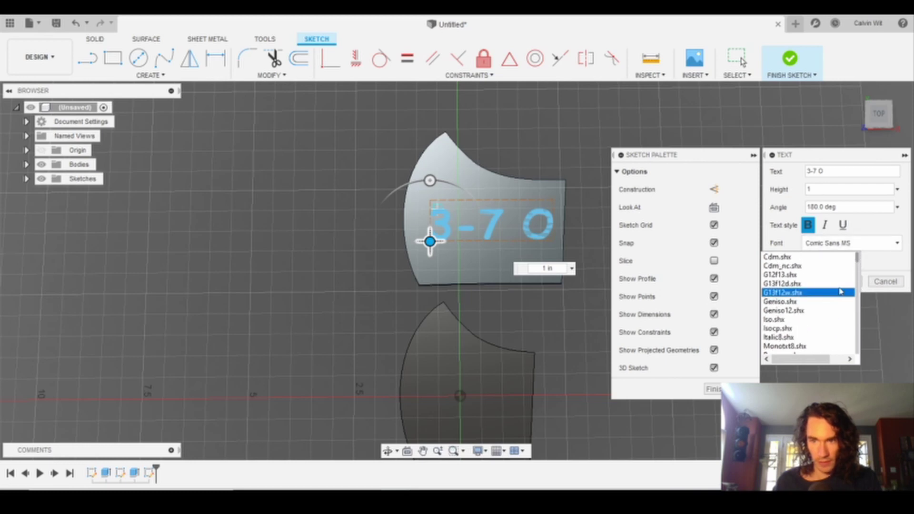
scroll(842, 291, up, 5)
scroll(842, 291, up, 3)
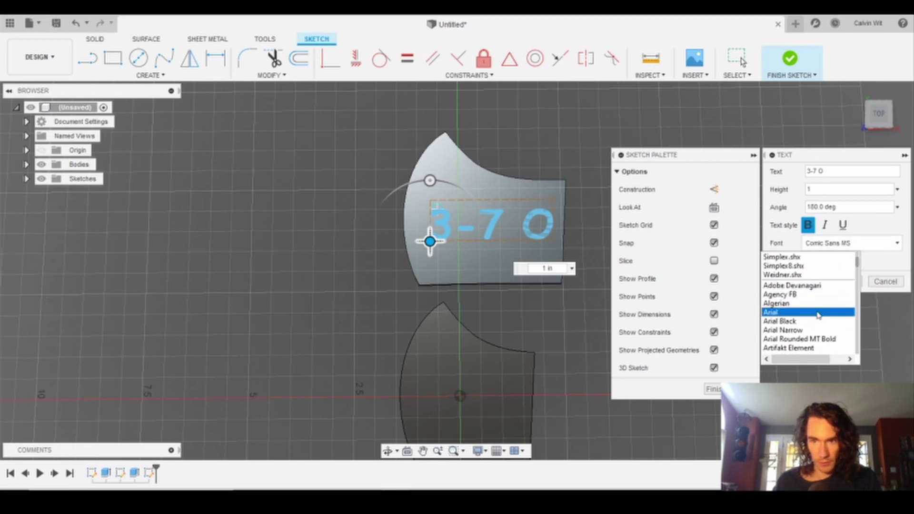
click(819, 313)
- Accept the text settings and finish the label sketch
click(843, 282)
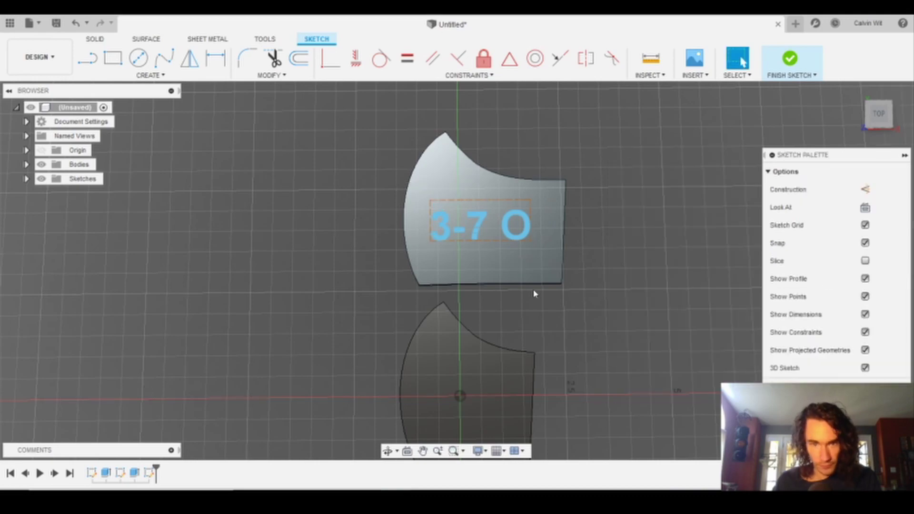
scroll(579, 259, up, 3)
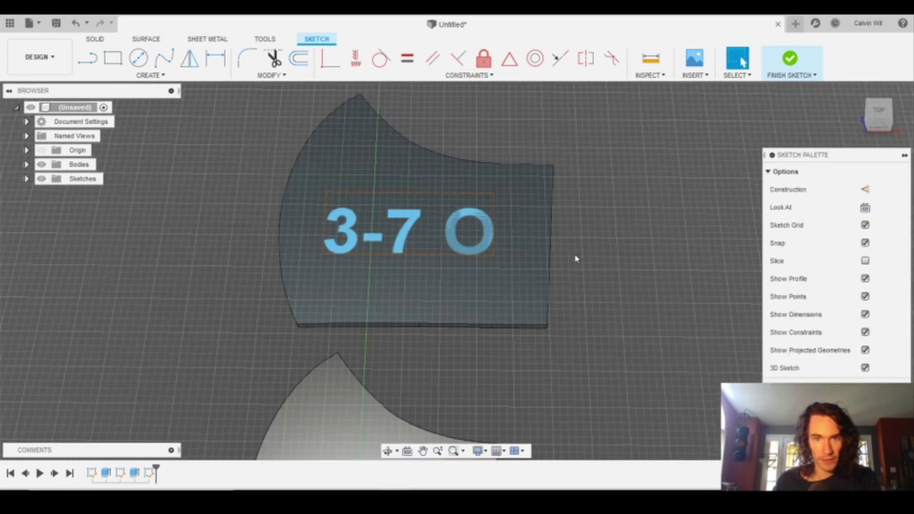
click(775, 79)
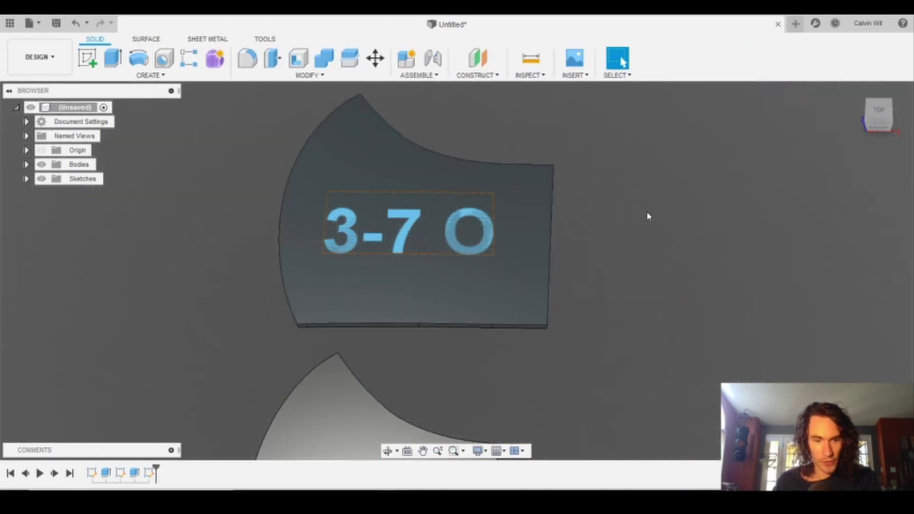
- Extrude the "3-7 O" text by -0.02 in as a cut to engrave it in the main piece
key(e)
click(513, 231)
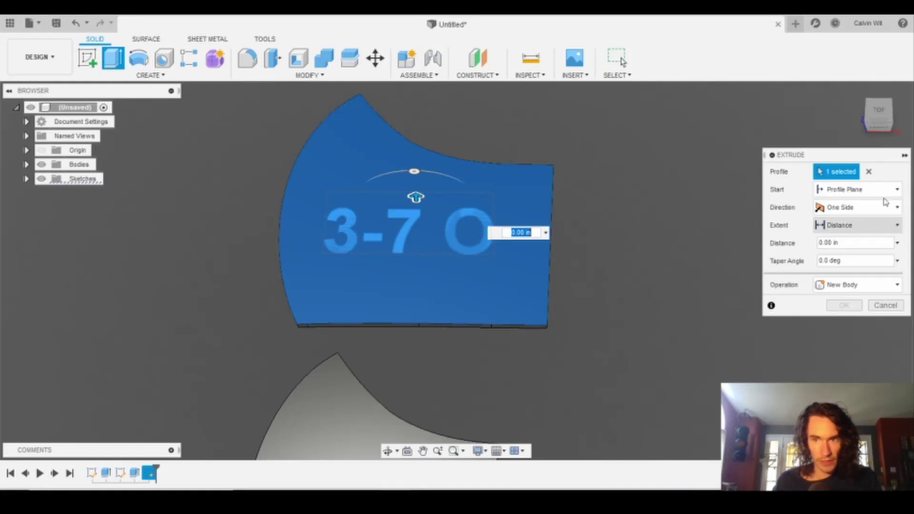
click(869, 172)
click(484, 250)
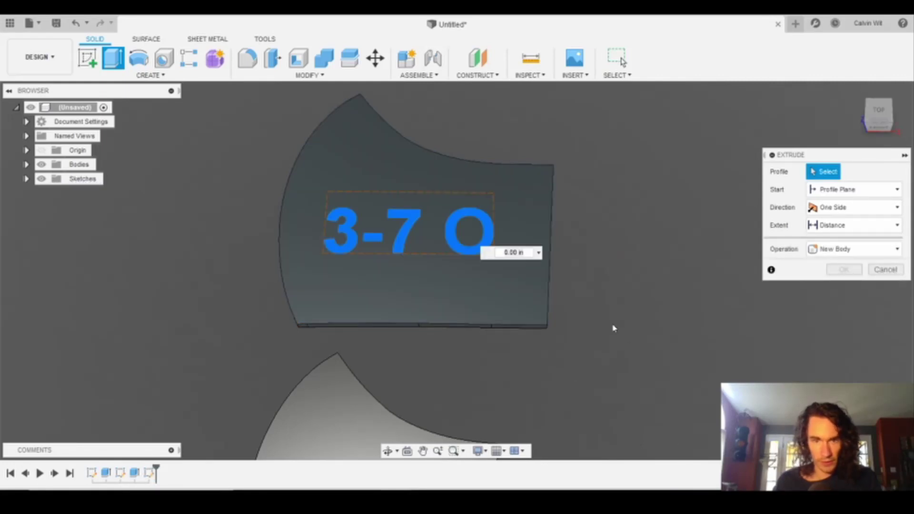
text(-0.)
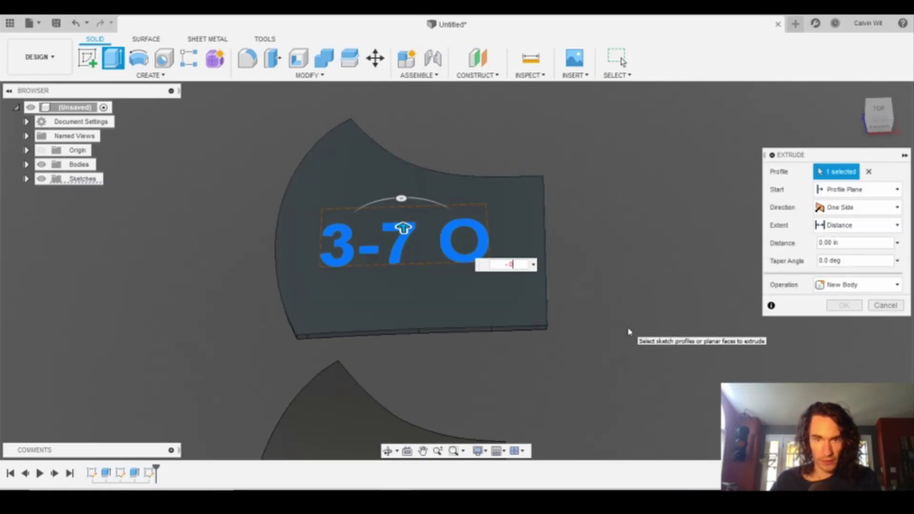
text(01)
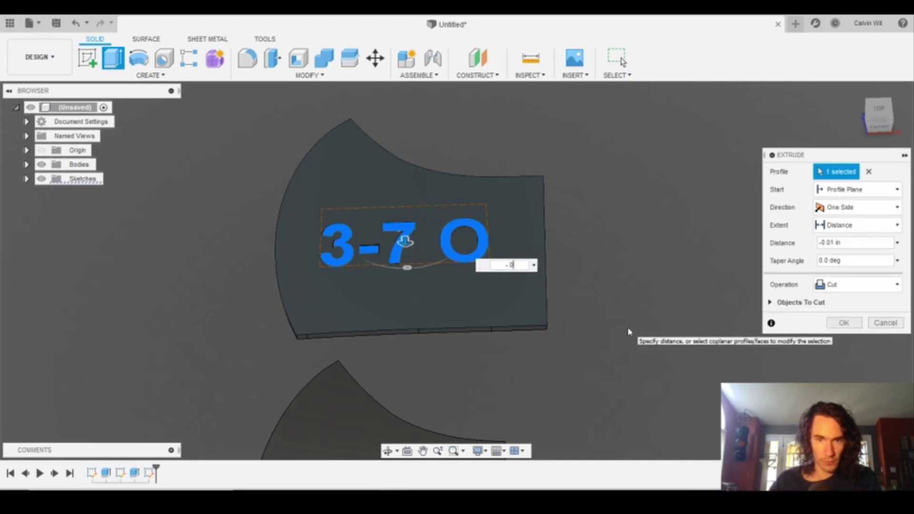
key(BackSpace)
text(2)
key(Return)
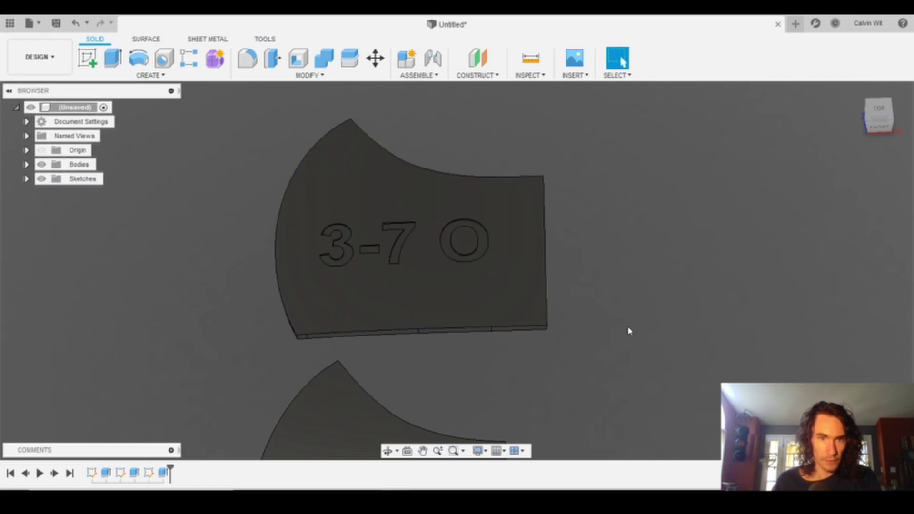
shift+middle_drag(627, 329, 612, 272)
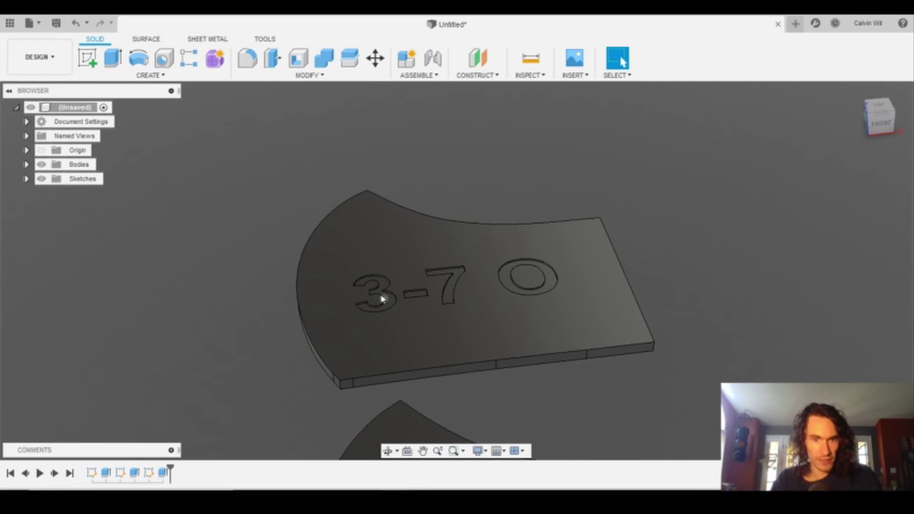
scroll(381, 298, down, 2)
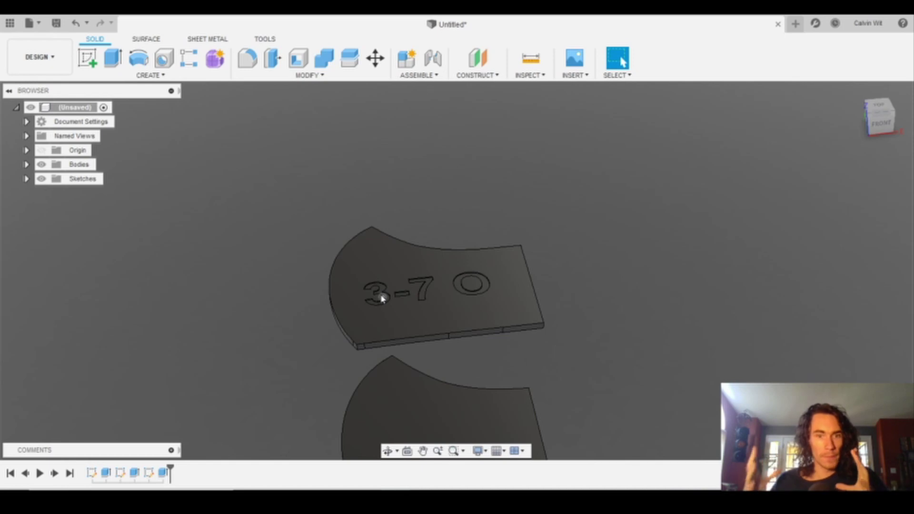
scroll(381, 298, up, 2)
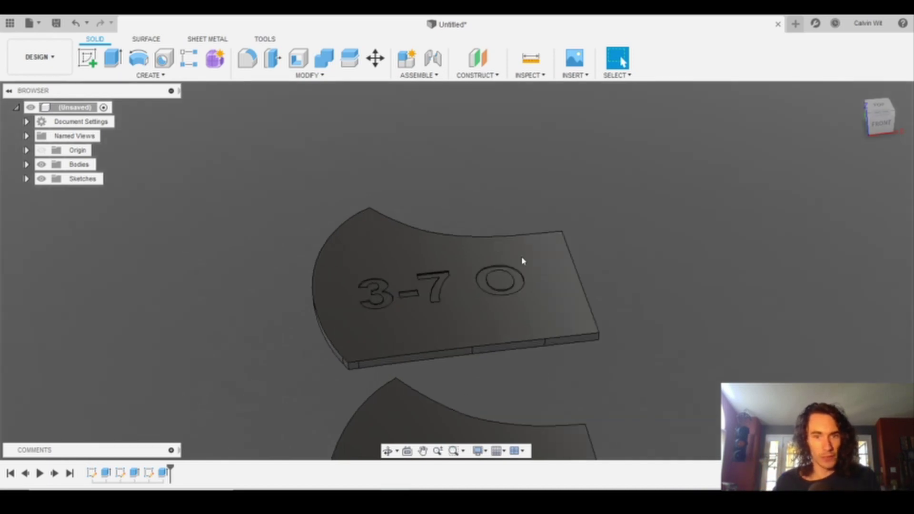
shift+middle_drag(523, 260, 675, 256)
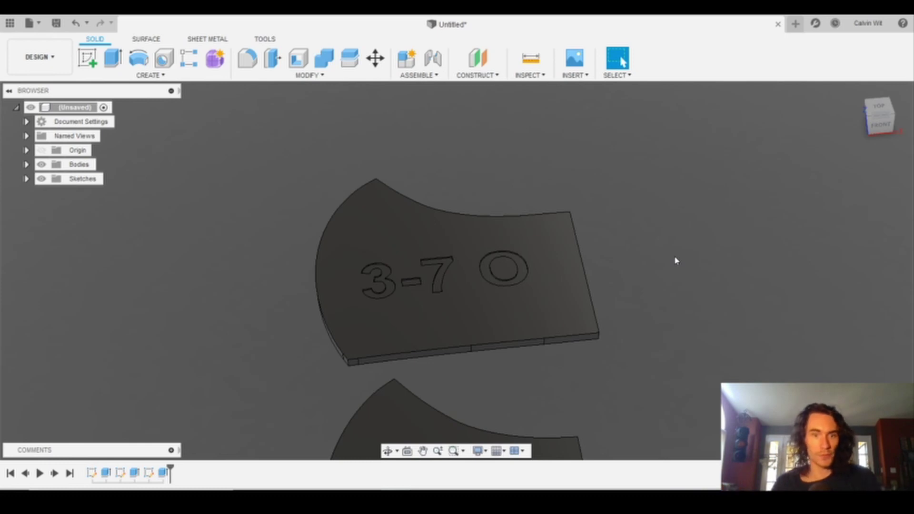
scroll(235, 214, down, 3)
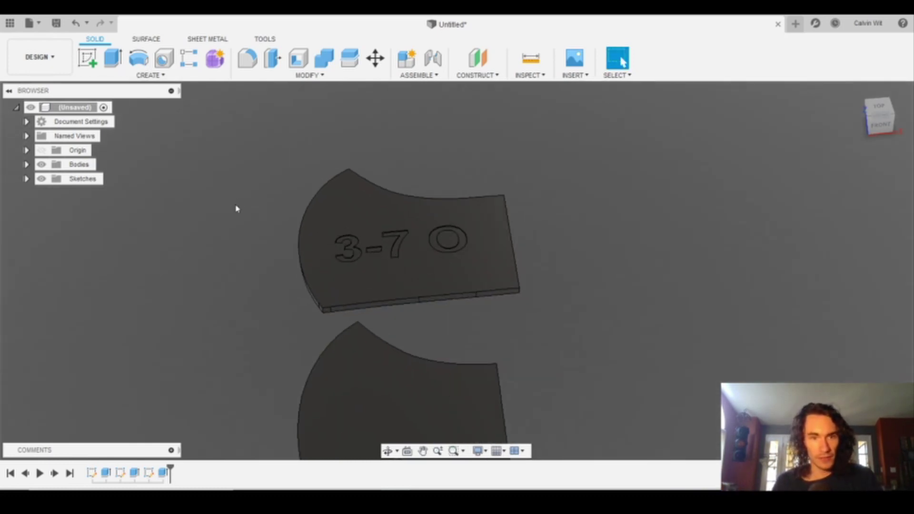
scroll(235, 214, up, 3)
- Save the engraved main piece as an STL at High refinement without sending it to a print utility
click(30, 21)
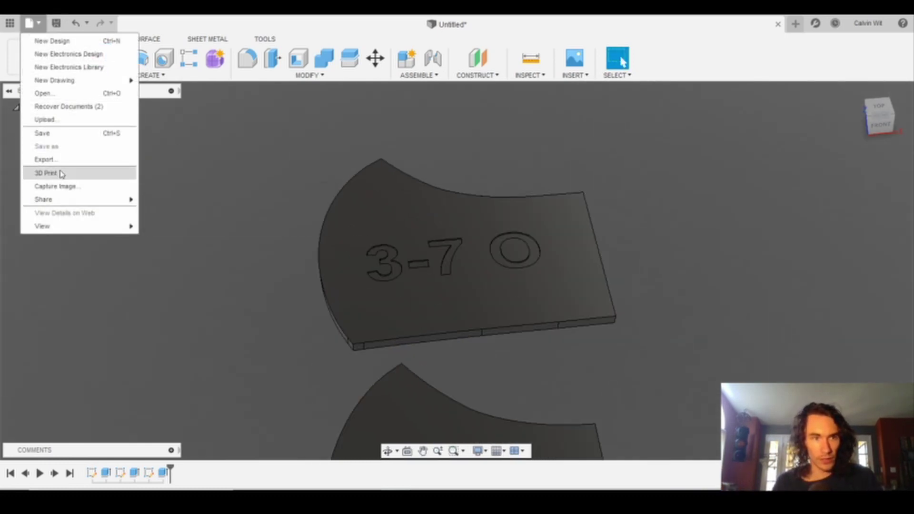
click(46, 173)
click(471, 261)
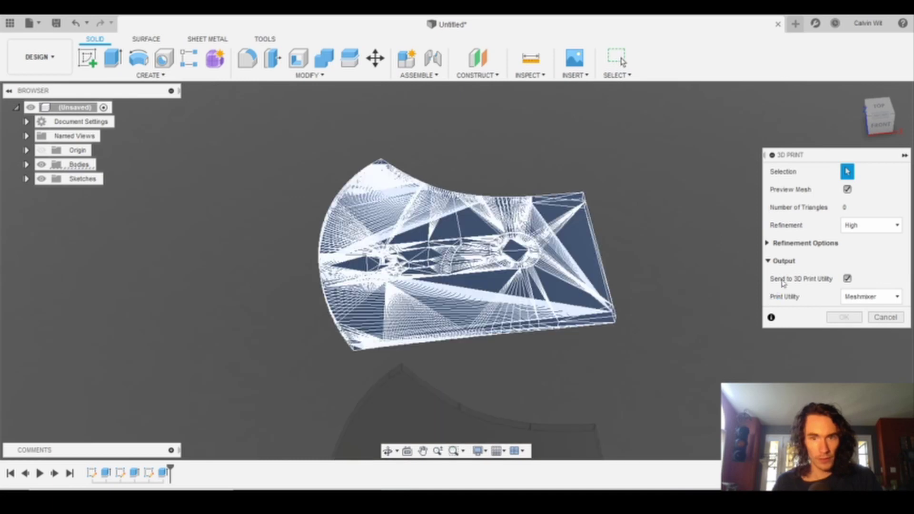
click(848, 279)
click(844, 301)
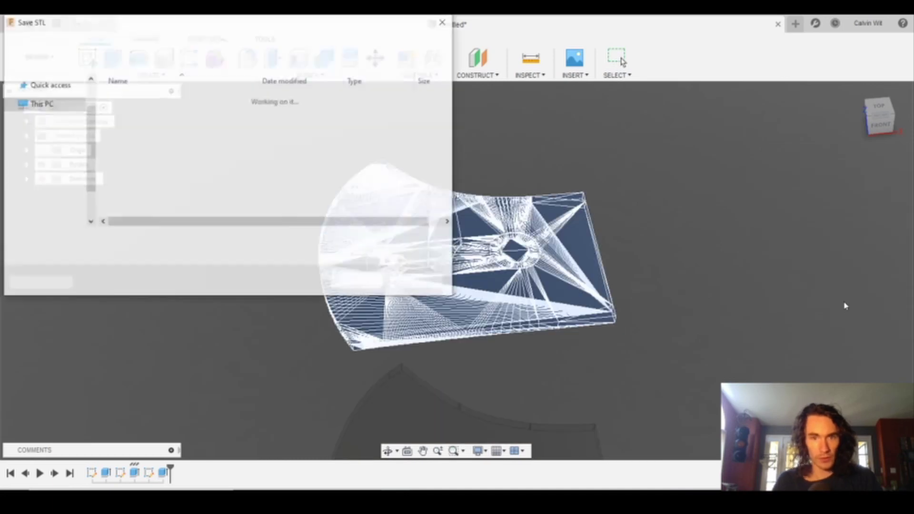
key(Return)
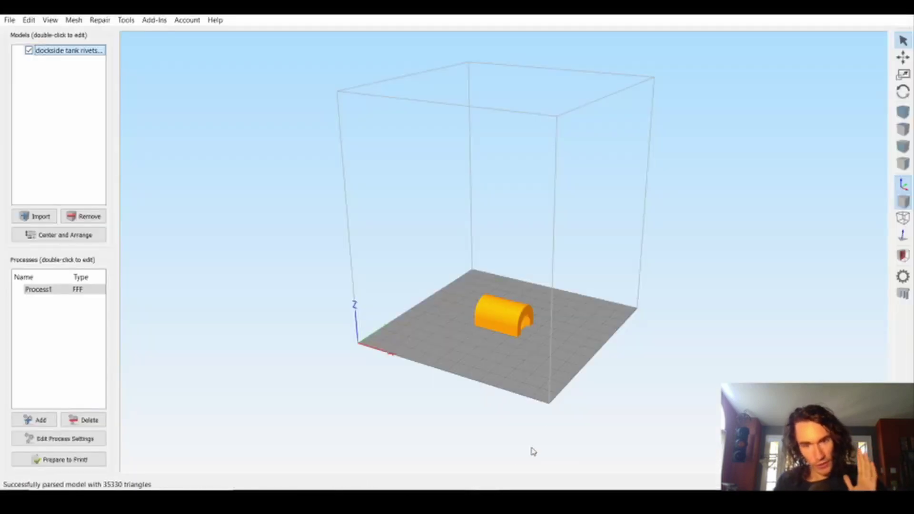
scroll(561, 378, up, 5)
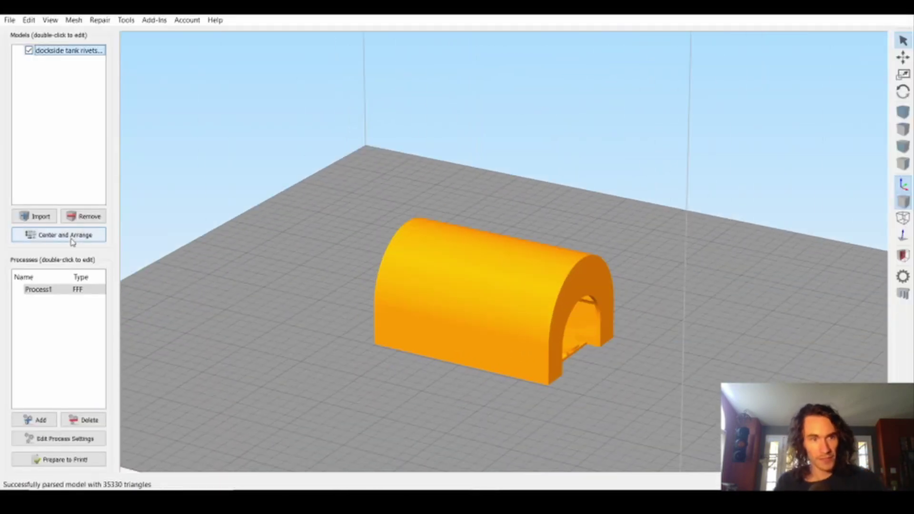
- Replace the dockside tank rivets model with "3-7 v3" imported from Downloads > kids_3-6-SVG, accepting the automatic scaling to millimetres
click(79, 218)
click(42, 219)
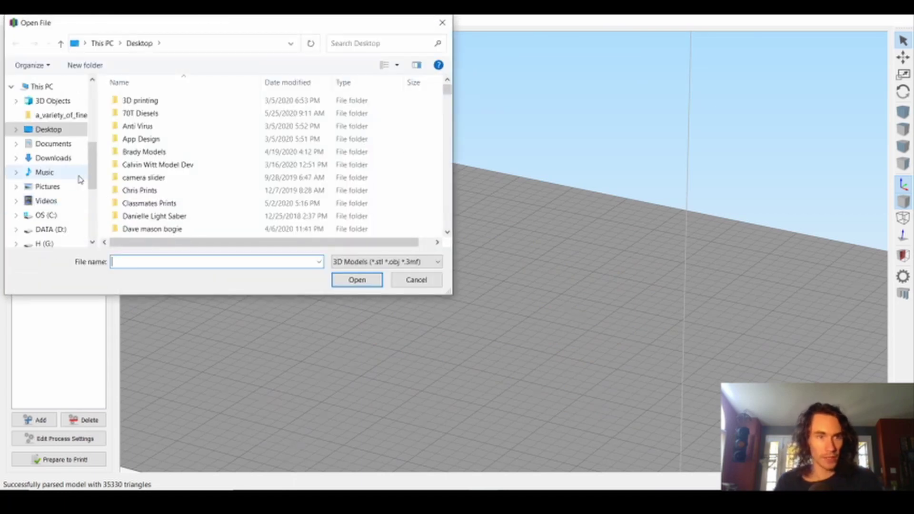
click(53, 158)
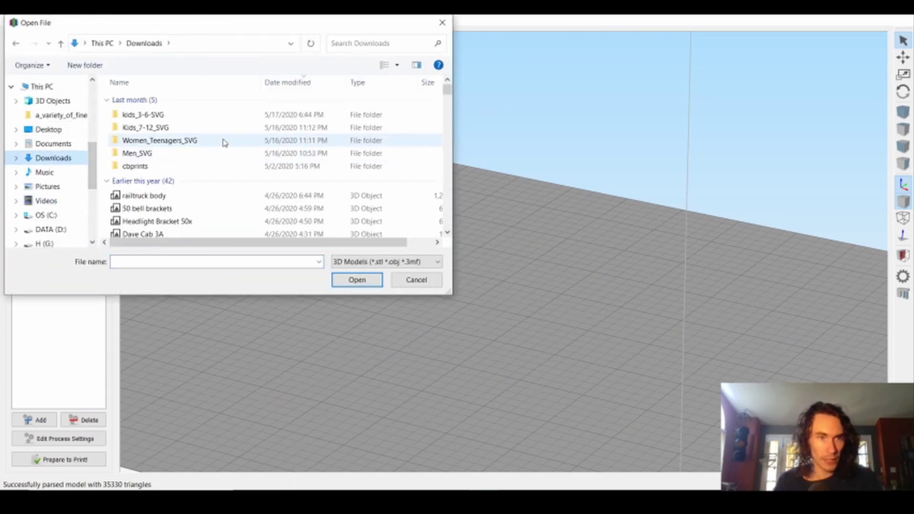
double_click(238, 114)
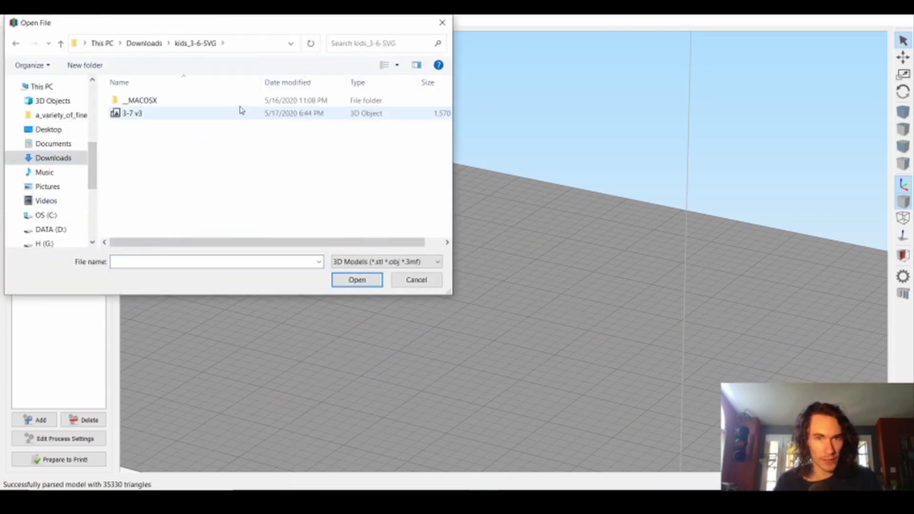
double_click(238, 115)
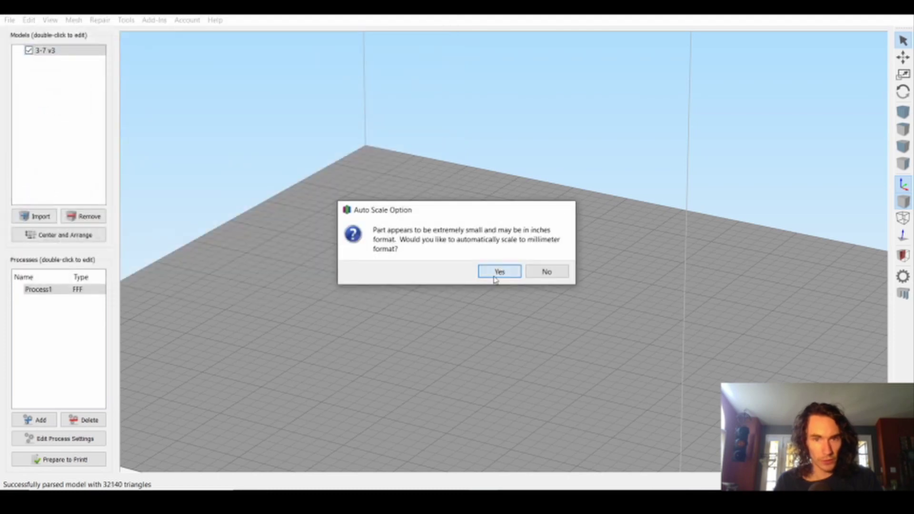
click(498, 278)
- Examine the imported mask templates from above and from underneath, checking the slots that follow their outlines
scroll(341, 253, down, 2)
scroll(333, 333, up, 4)
drag(330, 356, 378, 408)
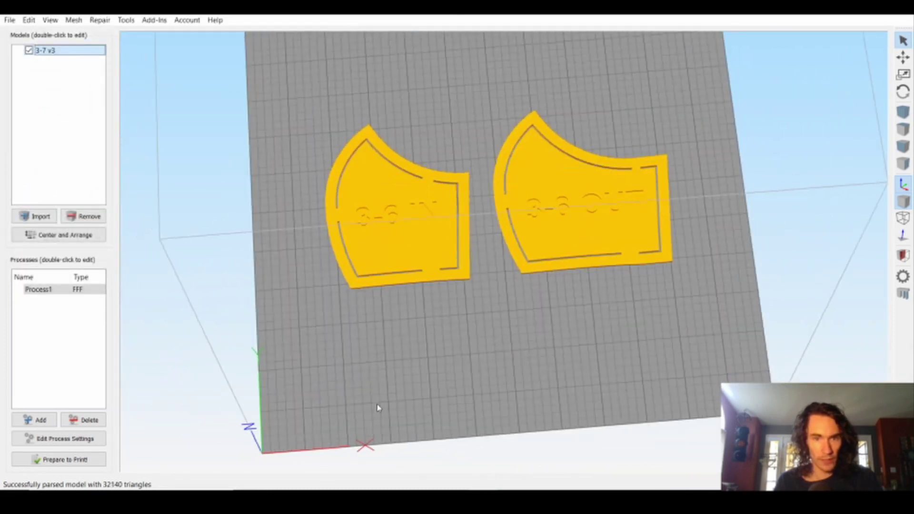
scroll(425, 300, up, 5)
drag(425, 300, 427, 255)
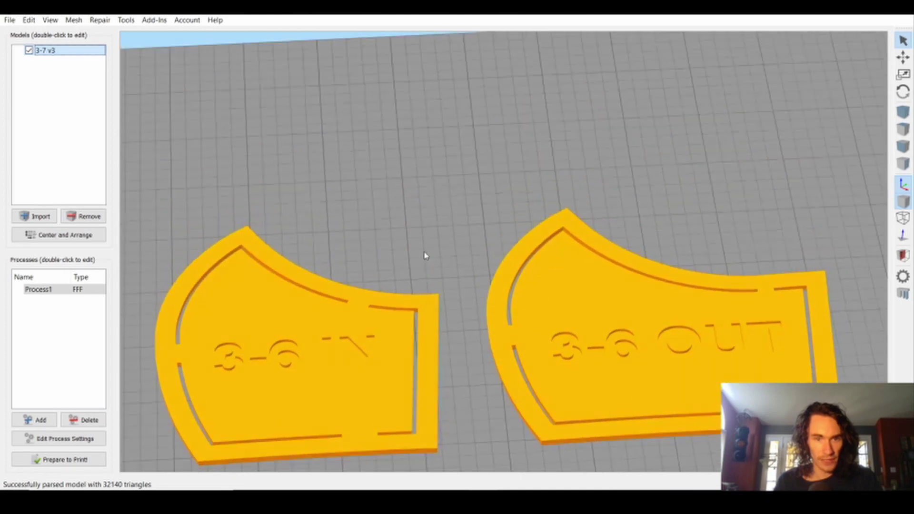
scroll(427, 367, down, 3)
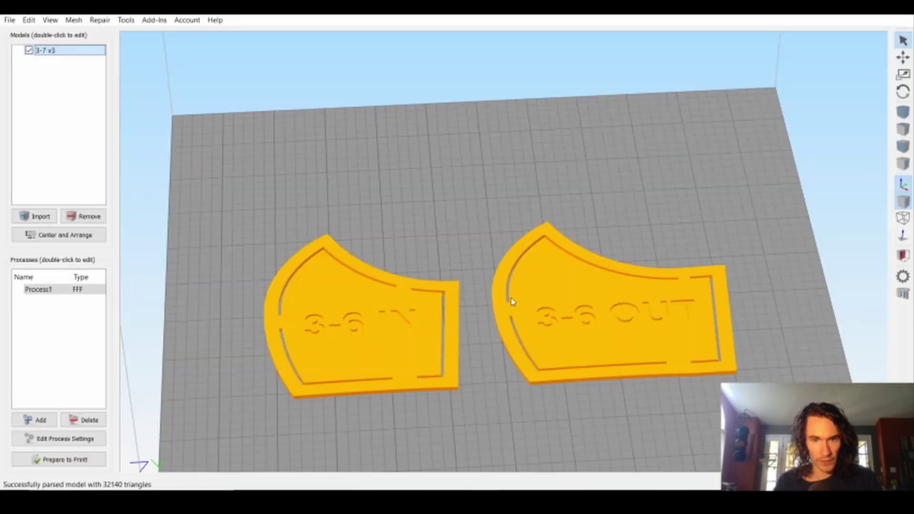
drag(510, 296, 456, 141)
scroll(455, 140, up, 3)
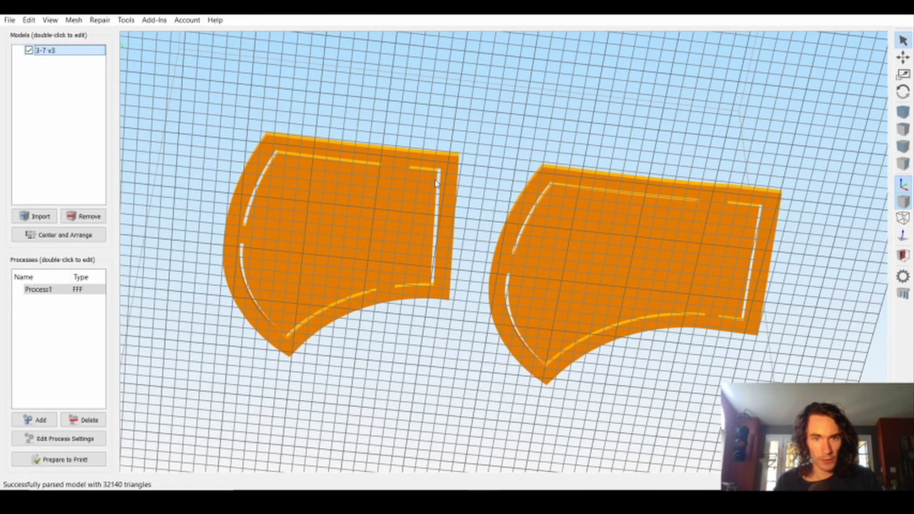
mouse_move(469, 138)
mouse_down()
mouse_move(448, 422)
mouse_move(436, 351)
mouse_move(441, 384)
mouse_up()
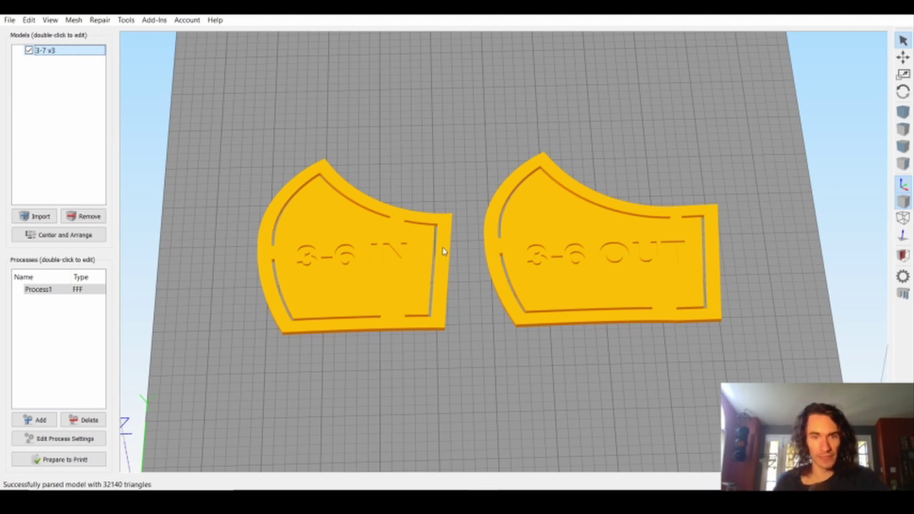
- Restore the default view and inspect the engraved "3-6 IN" and "3-6 OUT" labels on the templates up close
key(ctrl+0)
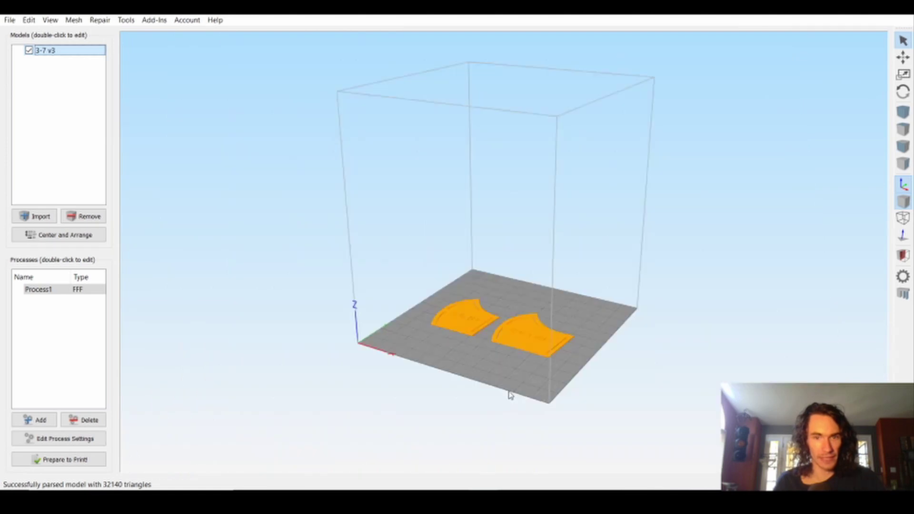
scroll(510, 394, up, 5)
drag(167, 334, 336, 362)
scroll(337, 362, up, 3)
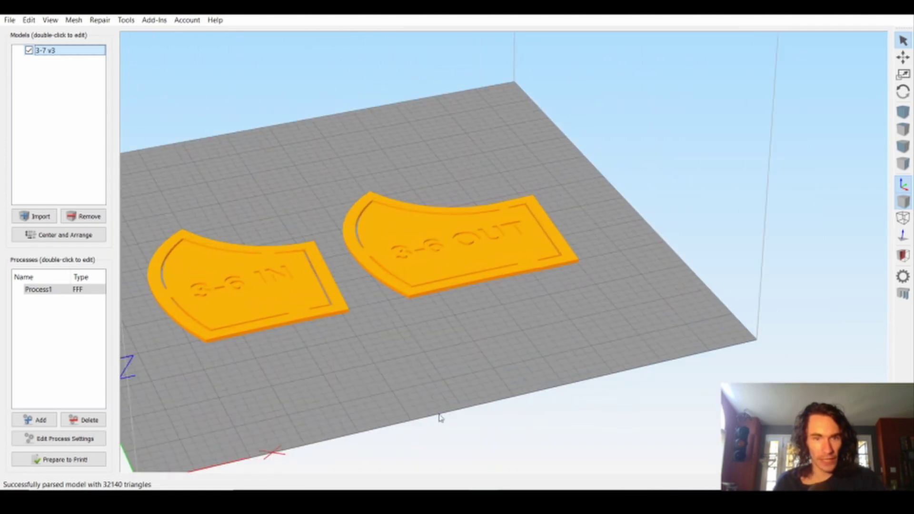
drag(438, 414, 357, 393)
right_drag(357, 394, 443, 379)
scroll(443, 379, up, 5)
drag(443, 383, 437, 416)
scroll(437, 417, down, 2)
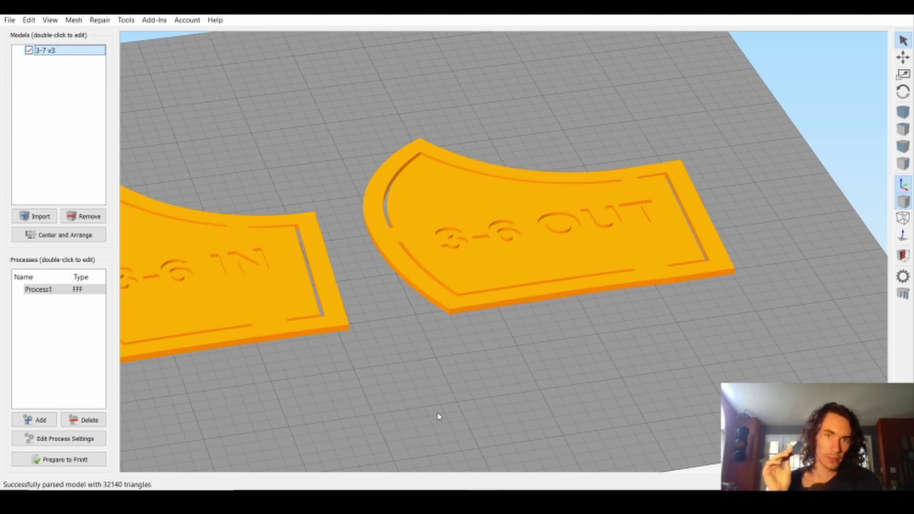
- Hide the "3-7 v3" model and remove it from the build plate
key(space)
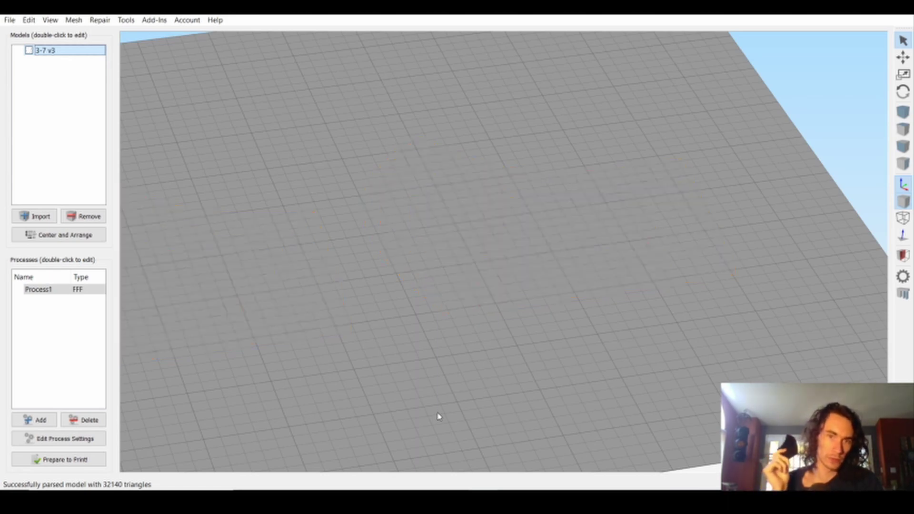
key(Delete)
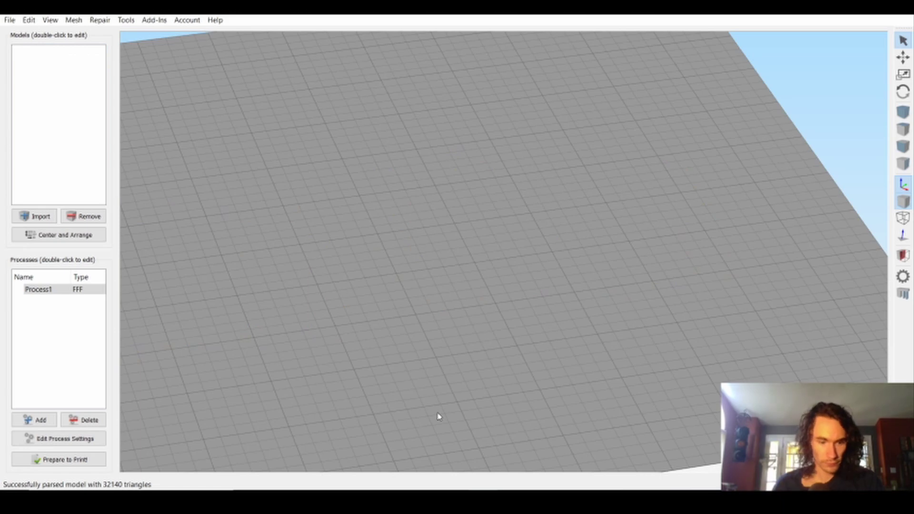
click(89, 217)
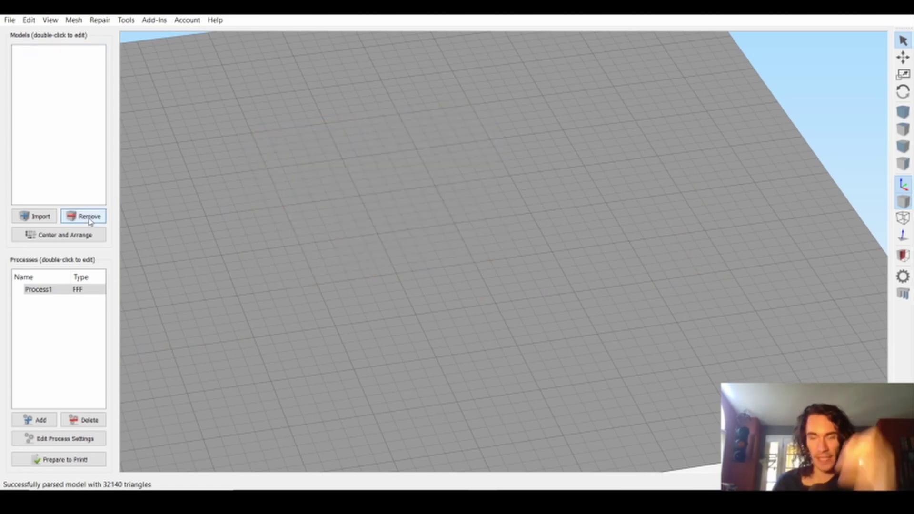